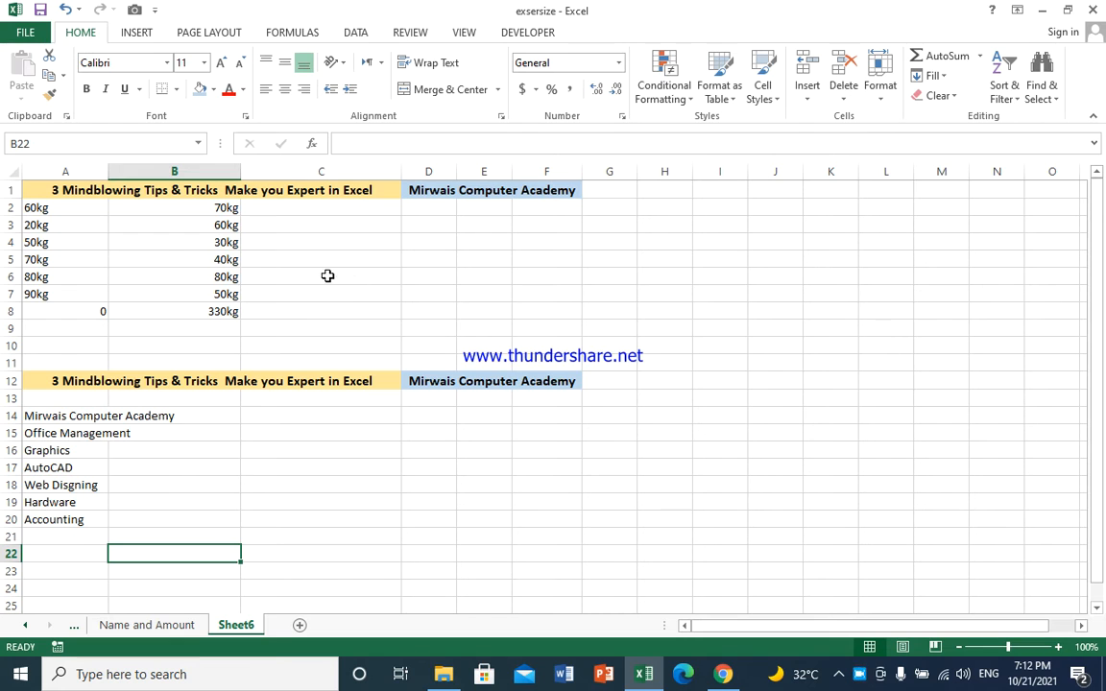
Step: Clear All contents and formatting from B2:B9, removing the kg values and 330kg total
drag(213, 208, 235, 328)
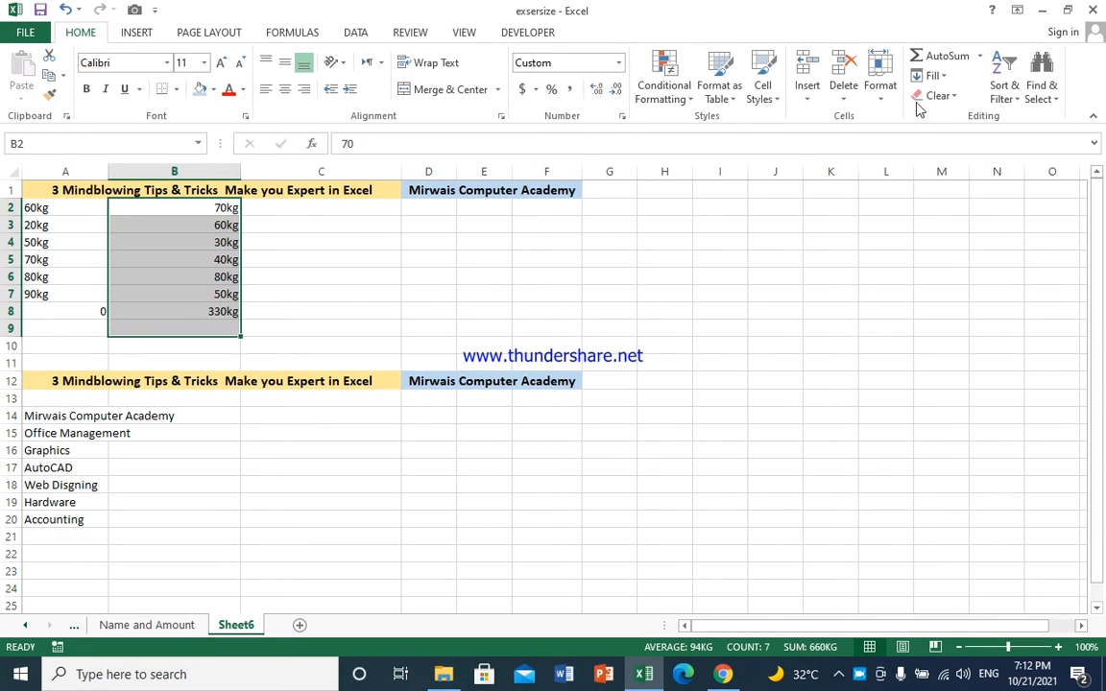
click(953, 95)
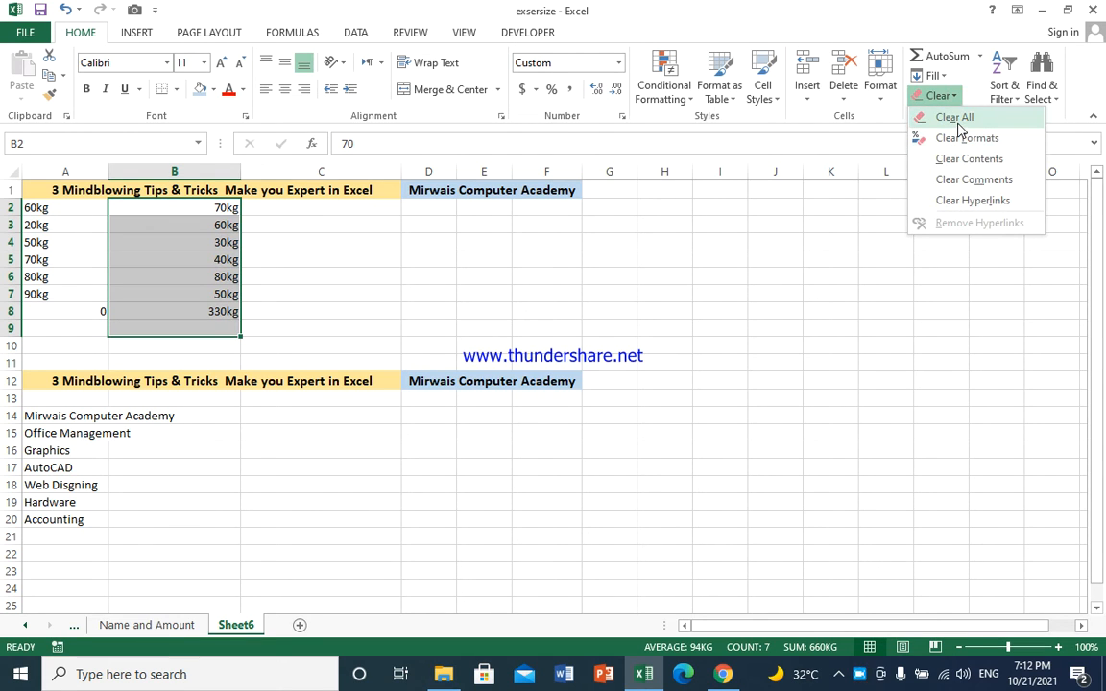
click(956, 118)
click(423, 304)
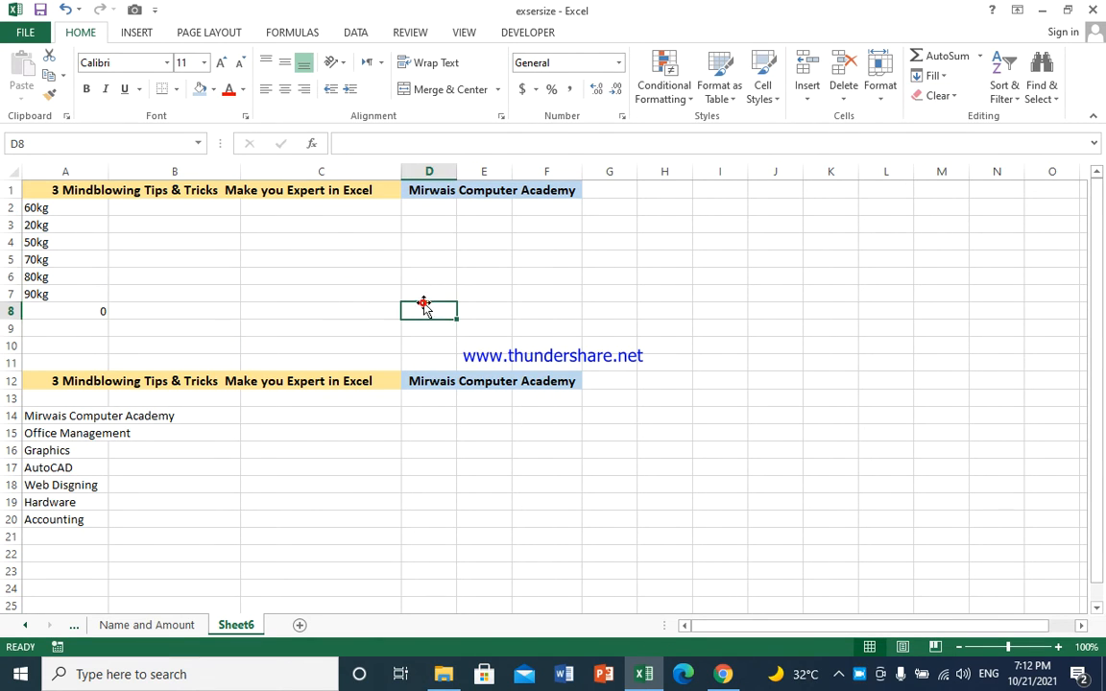
Step: Replace the old total formula in A8 with the weight 100kg
click(55, 208)
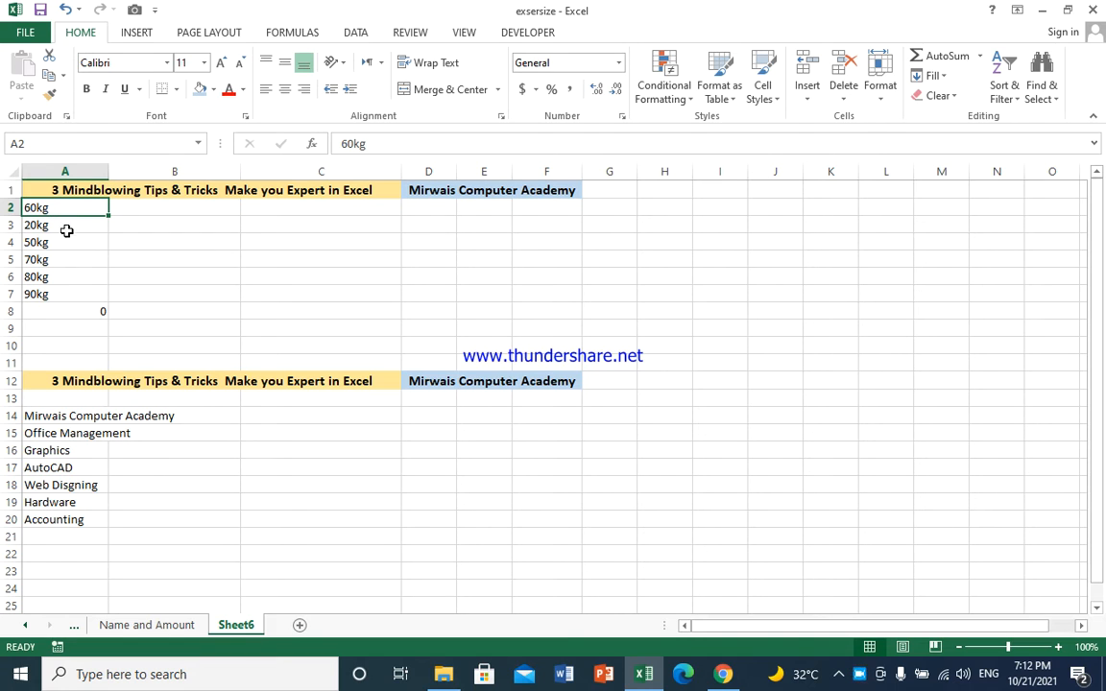
click(99, 313)
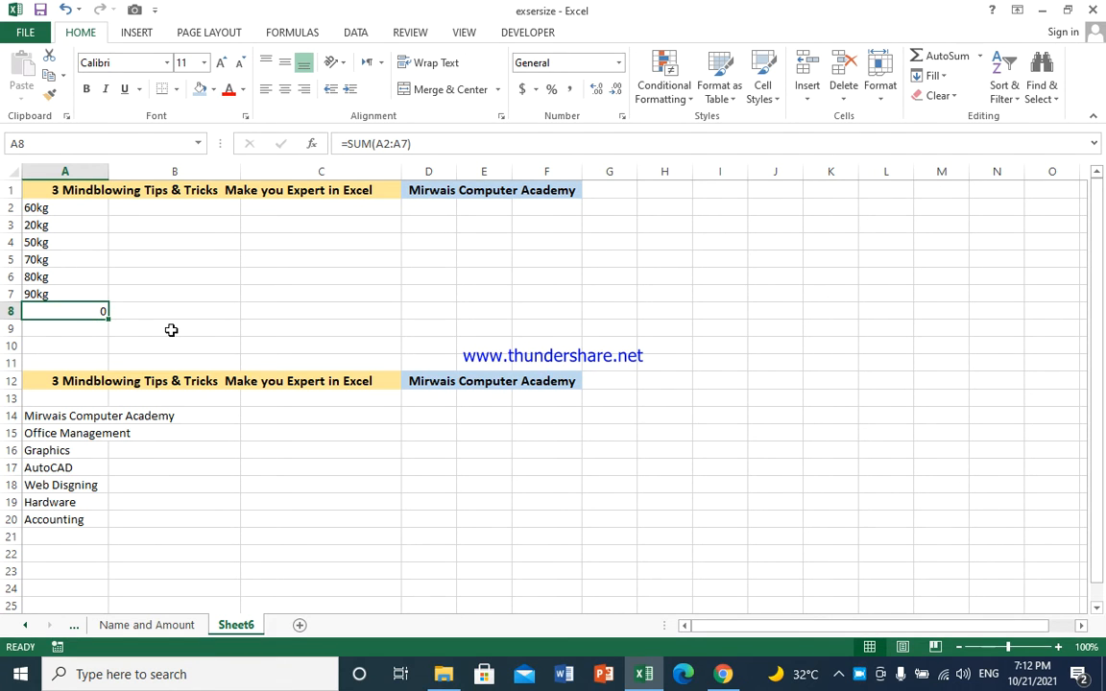
key(Delete)
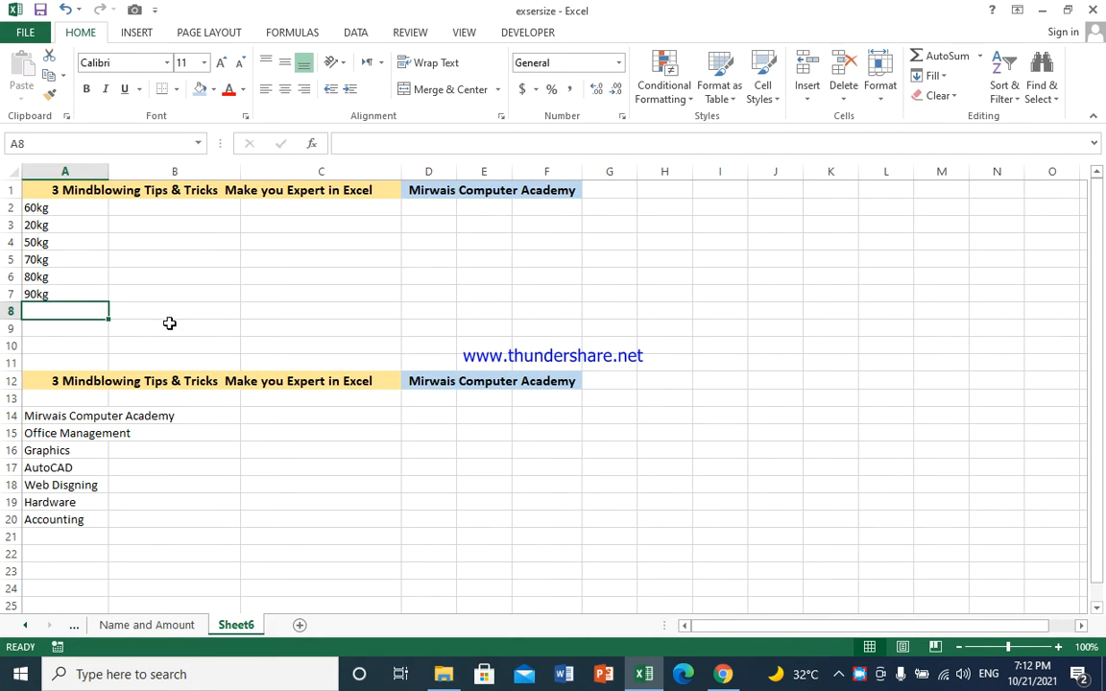
click(80, 259)
click(77, 291)
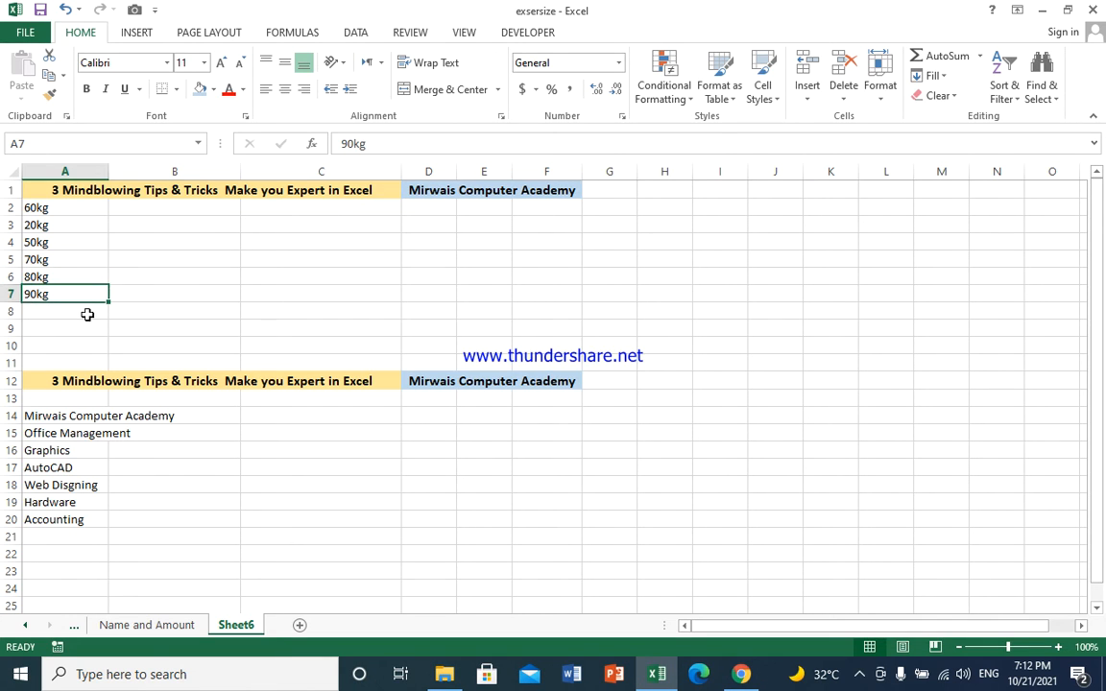
click(87, 314)
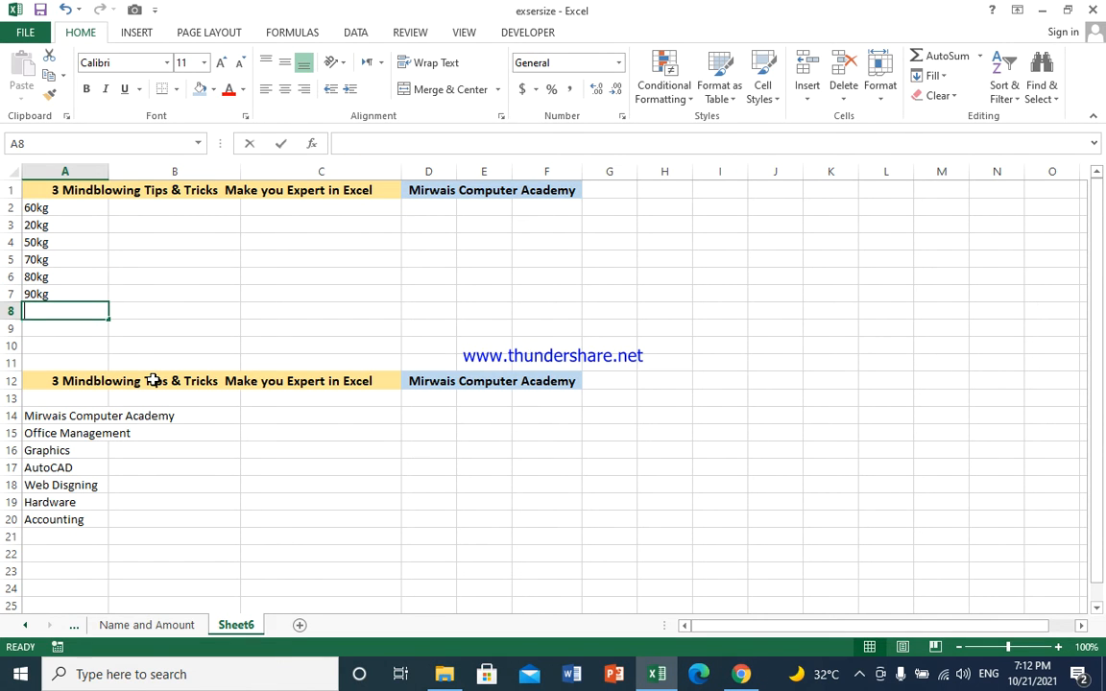
text(100kg)
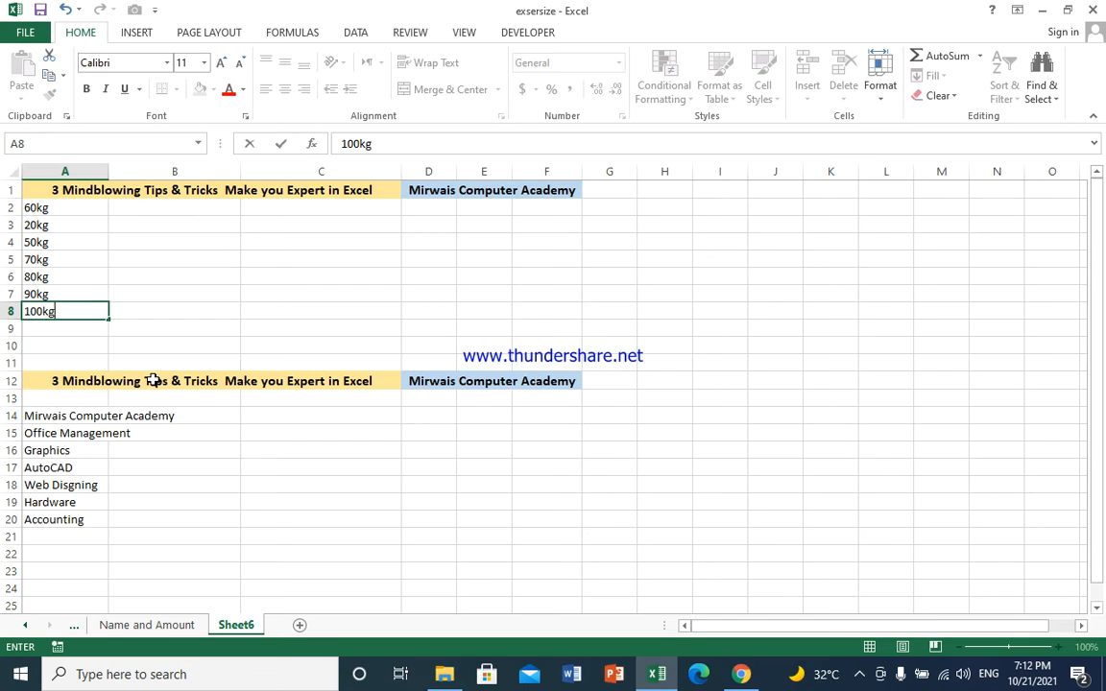
key(Return)
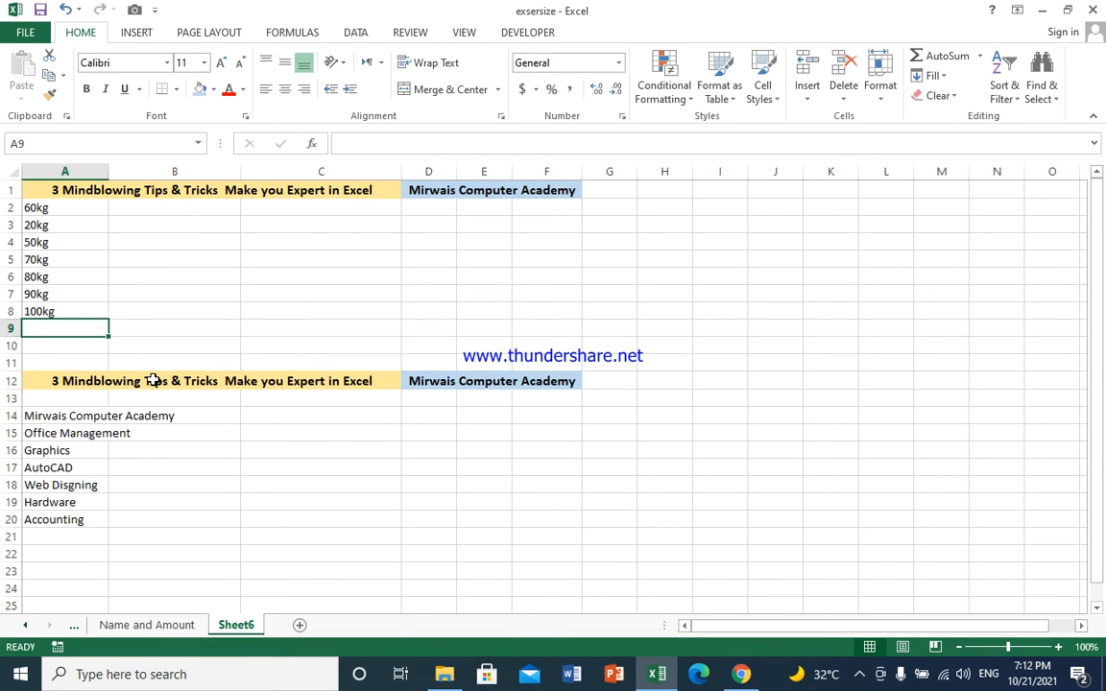
Step: Enter =SUM(A2:A8) in A9, which returns 0
key(alt+equal)
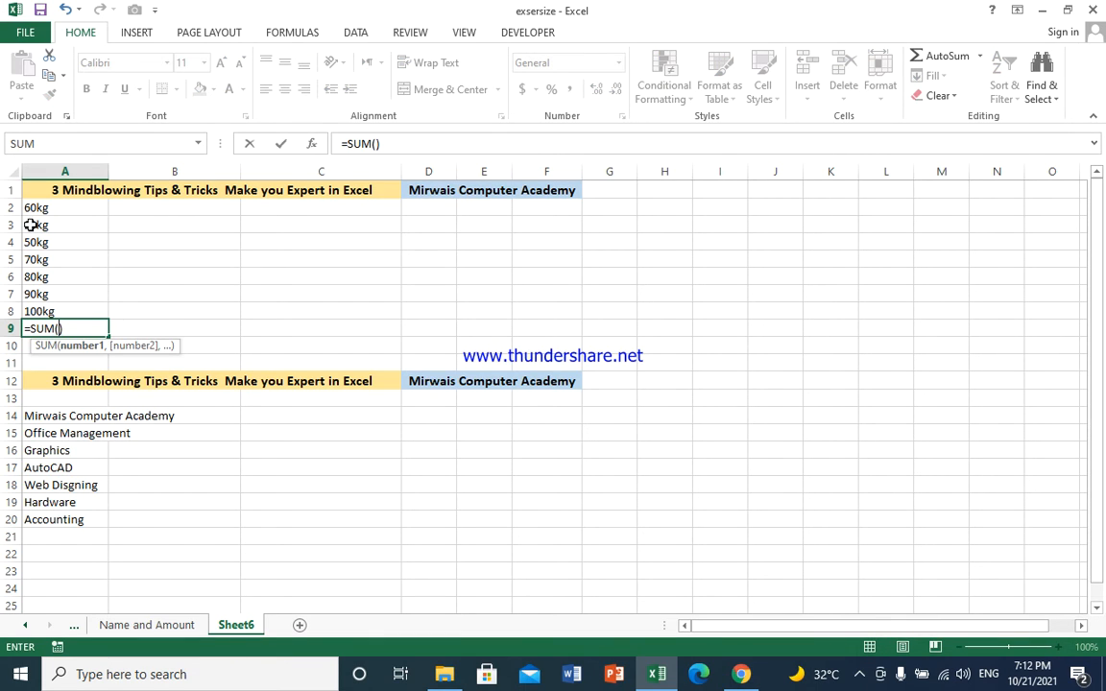
drag(35, 211, 68, 306)
key(Return)
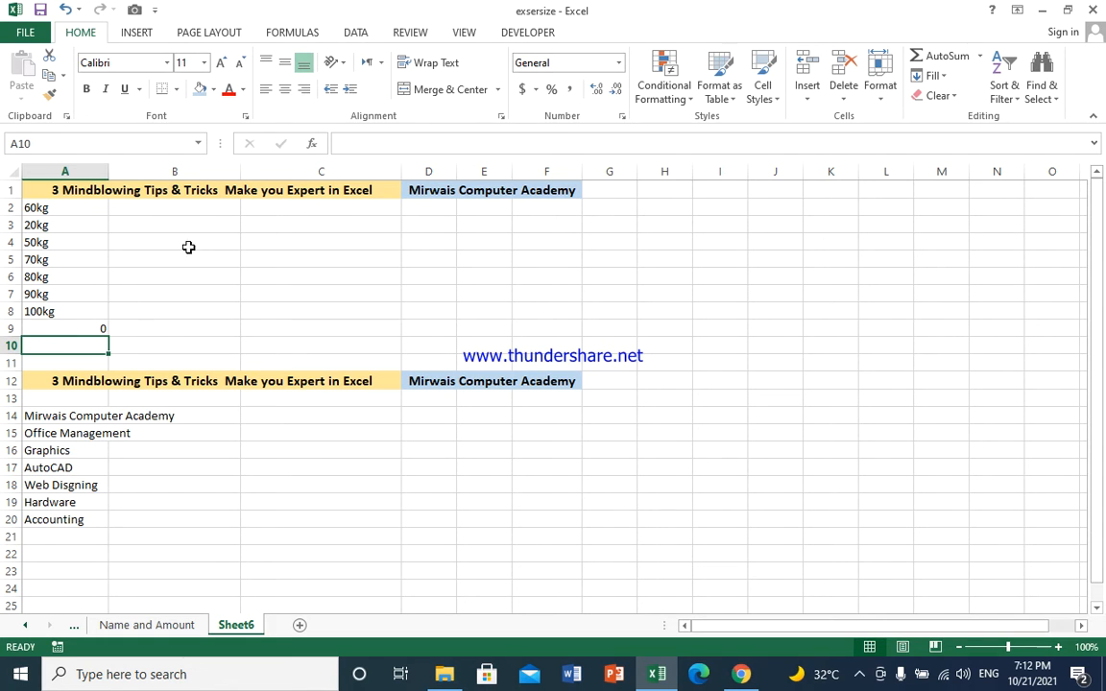
Step: Enter 50, 60, 70, 80, 90, 40 and 100 into B2:B8, then select that range
click(215, 206)
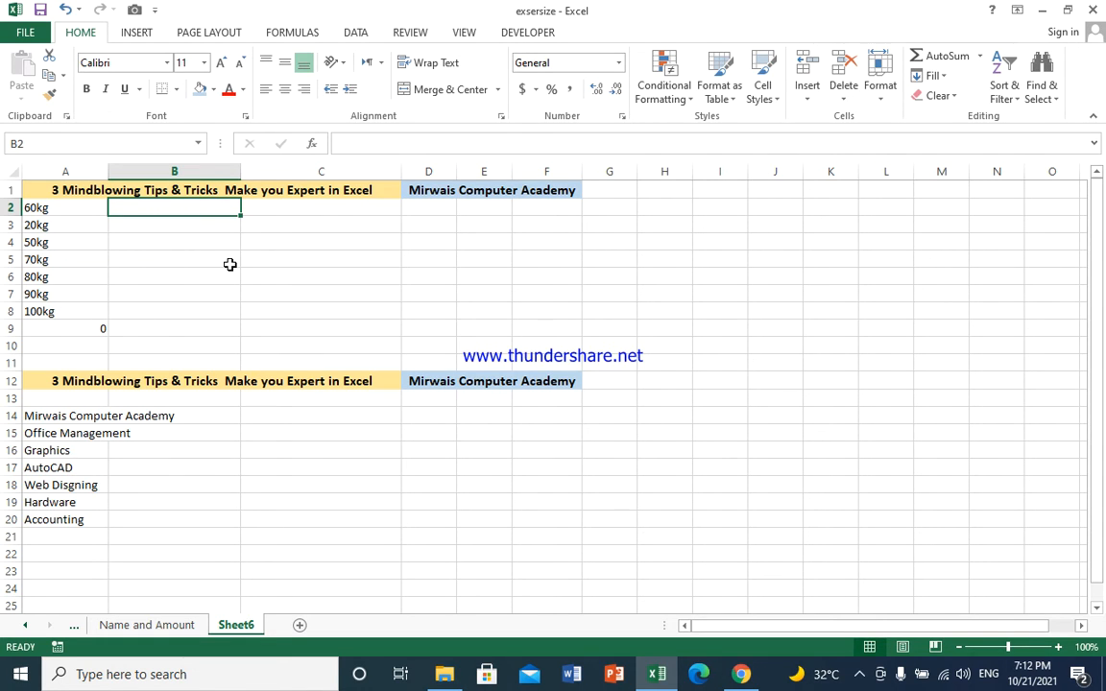
text(50)
key(Return)
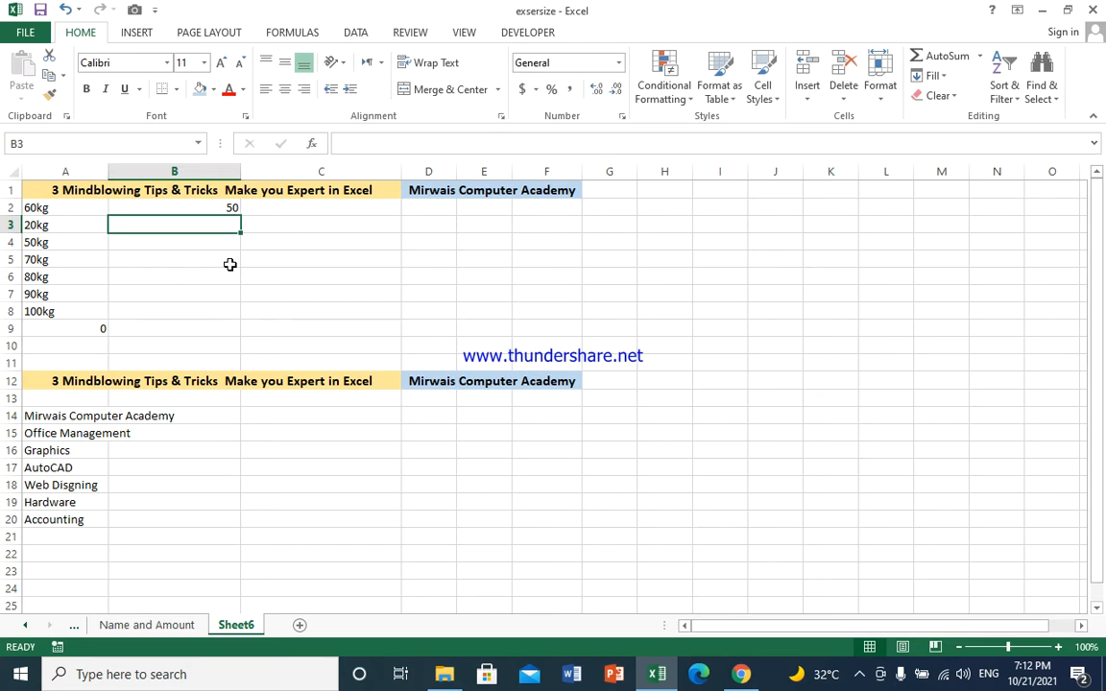
text(60)
key(Return)
text(70)
key(Return)
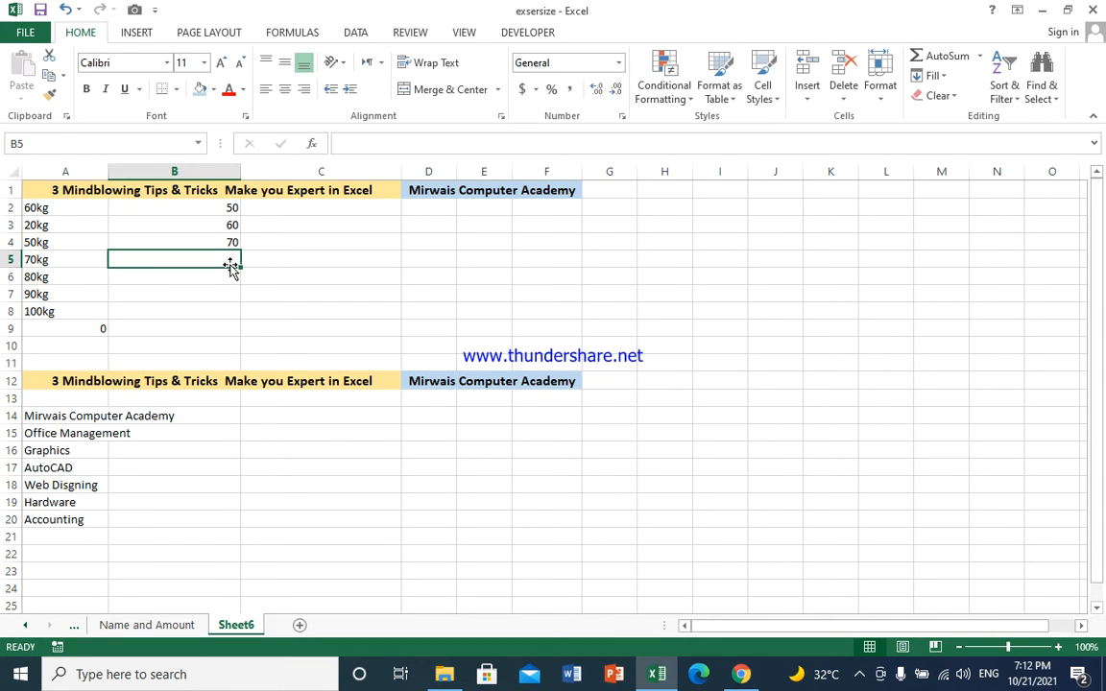
text(80)
key(Return)
text(90)
key(ctrl+Return)
key(Return)
text(40)
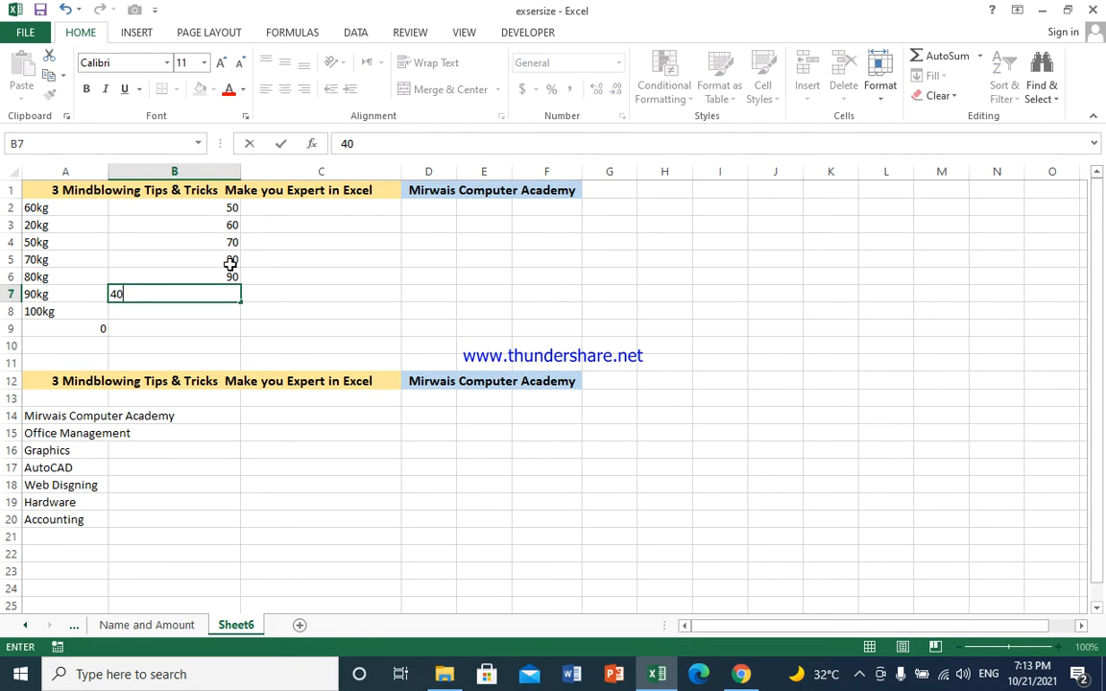
key(Return)
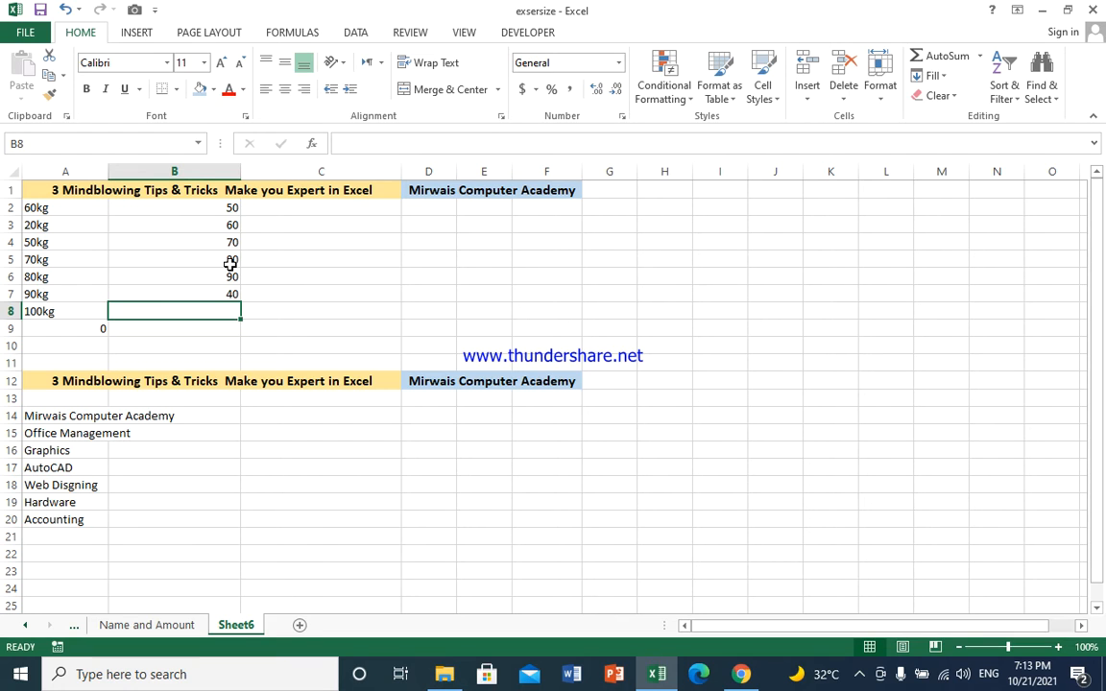
text(100)
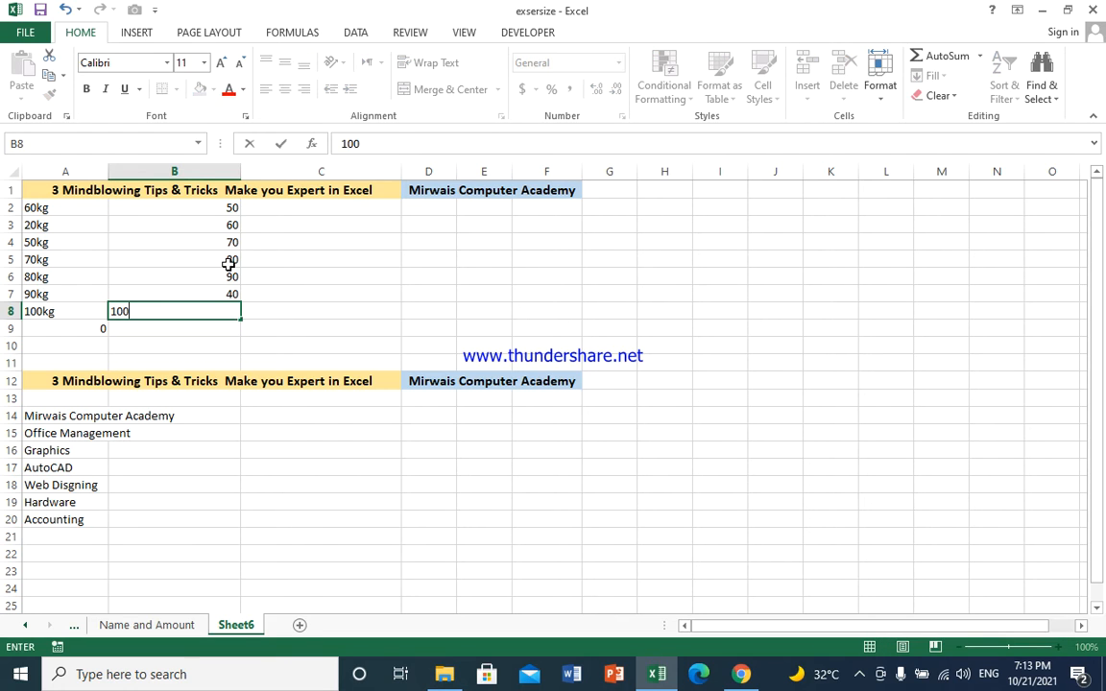
key(Return)
drag(213, 210, 220, 308)
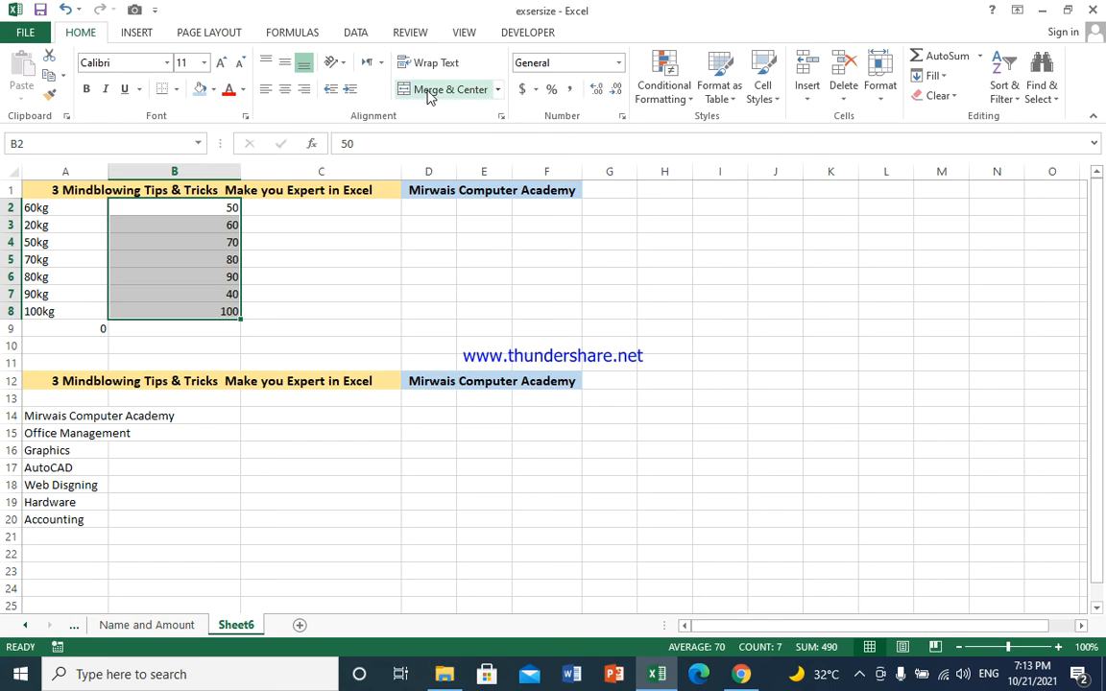
Step: Apply the custom number format 0"kg" to B2:B8 so they display 50kg to 100kg
click(621, 117)
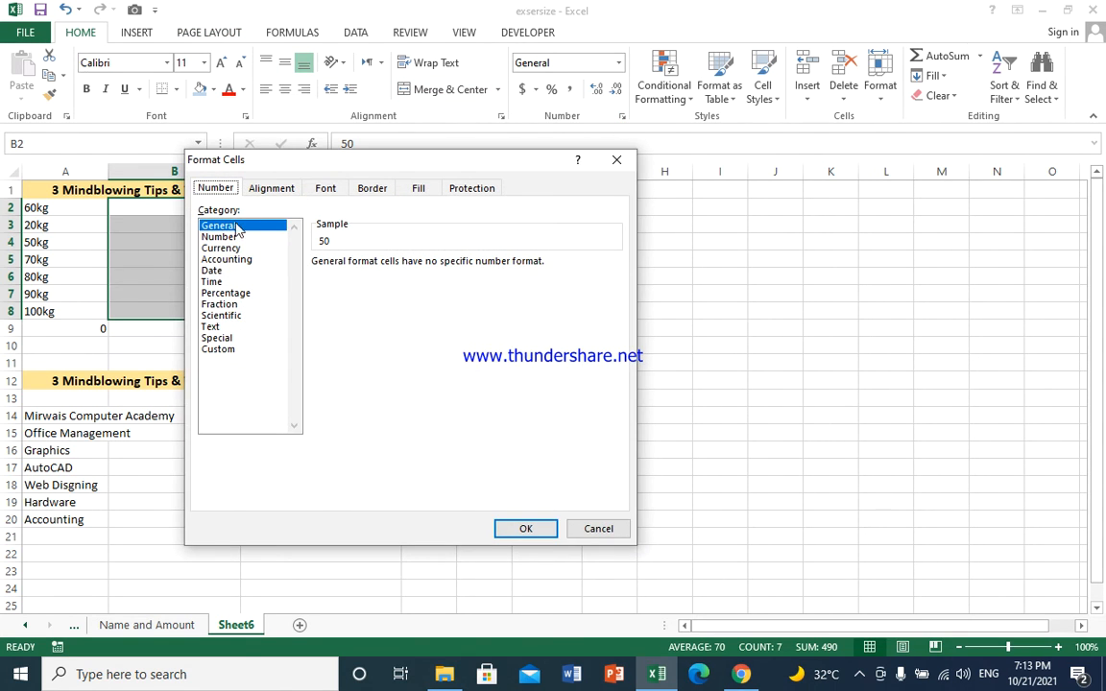
click(221, 350)
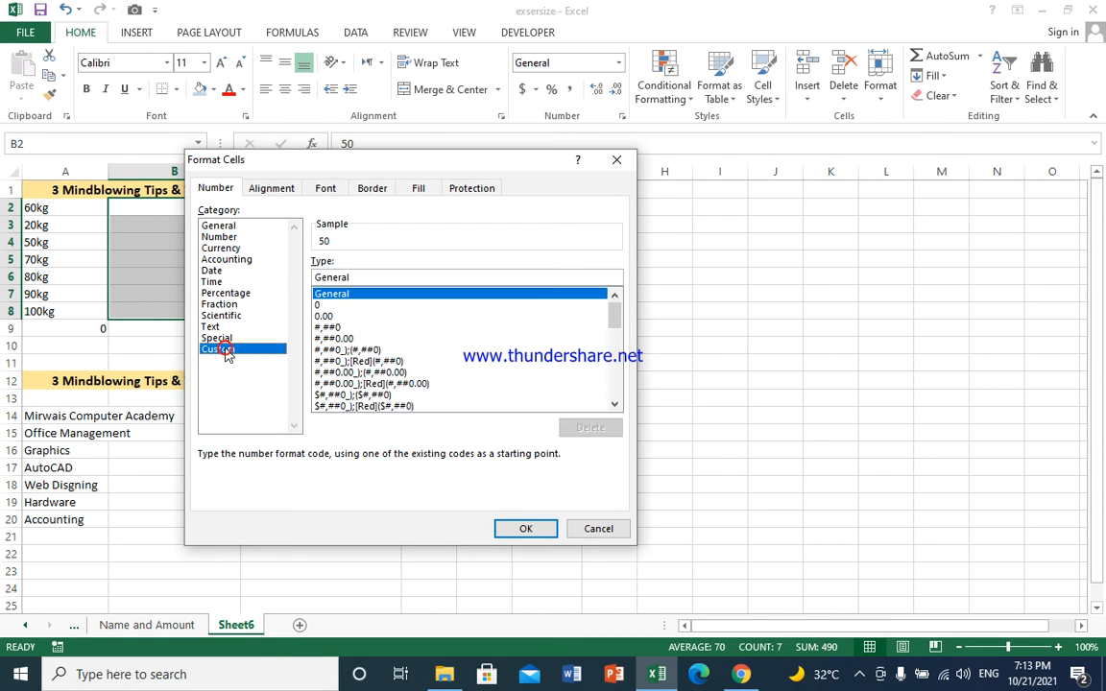
click(321, 305)
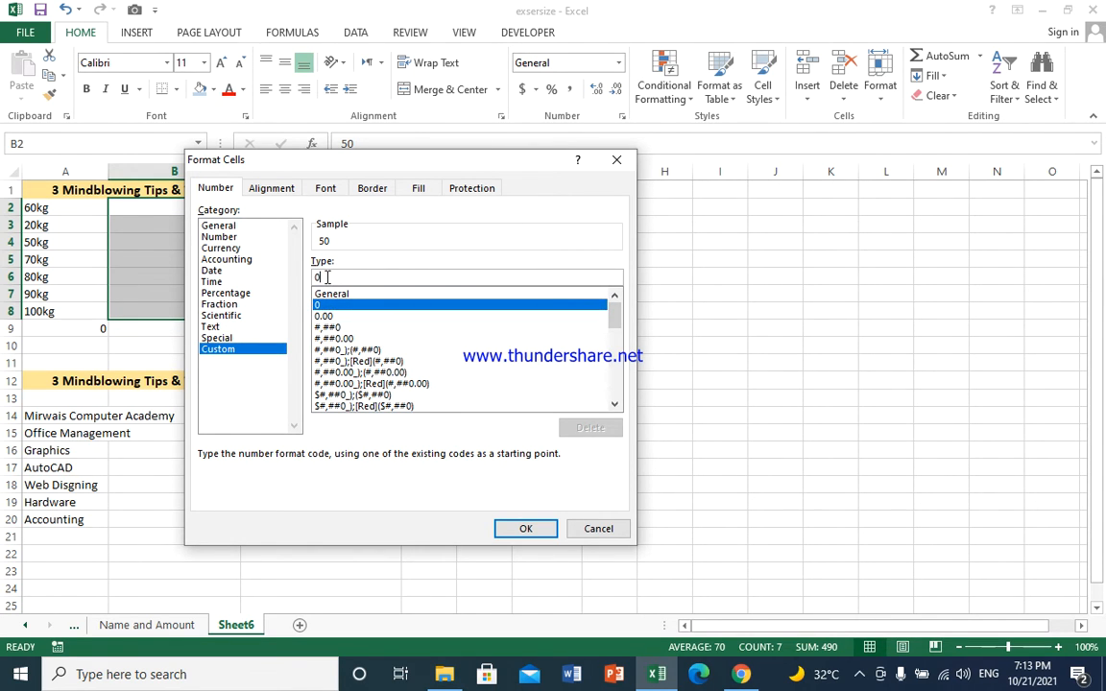
text("kg)
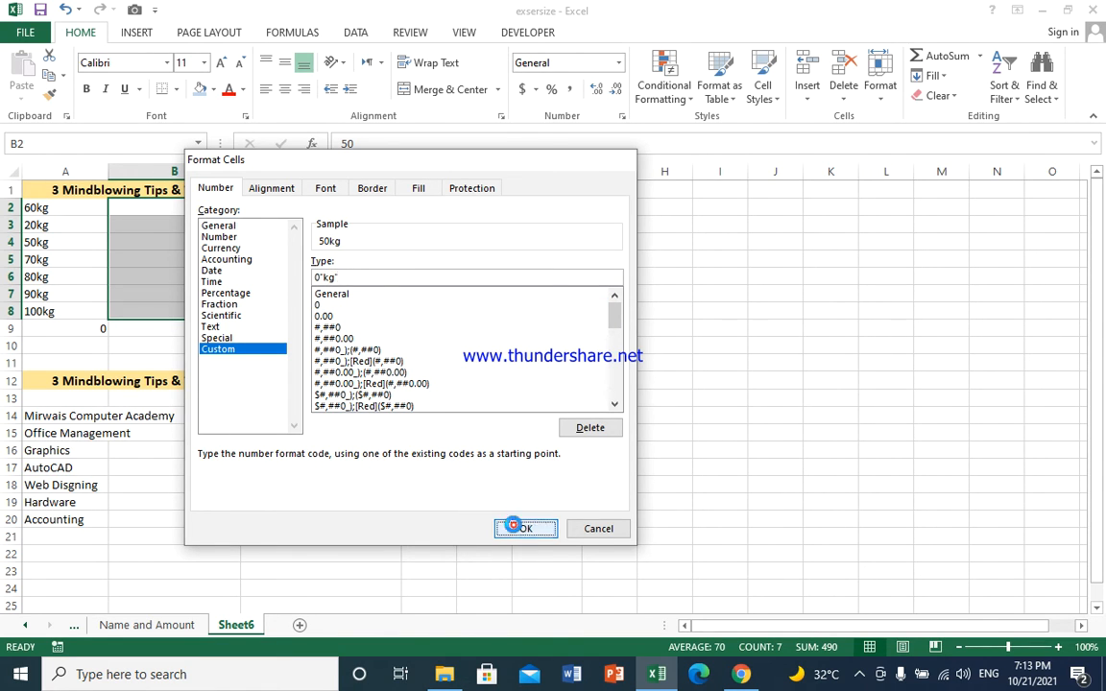
click(516, 527)
click(272, 277)
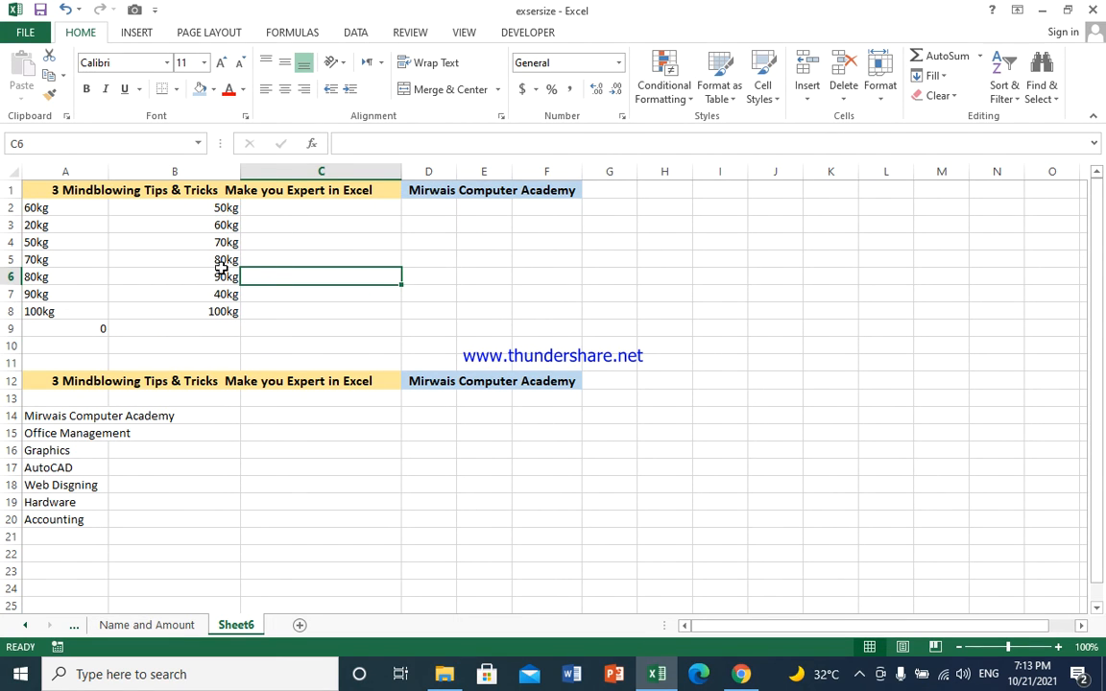
Step: Total B2:B8 in B9 as 490kg and compare it with A9's zero total
click(222, 329)
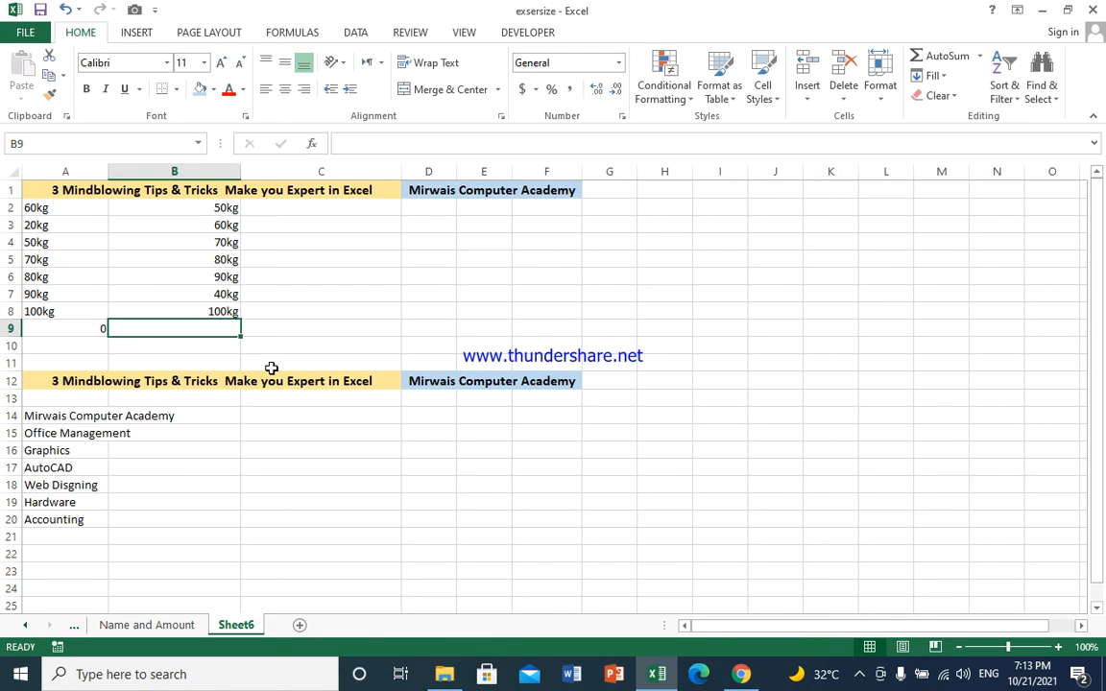
key(alt+equal)
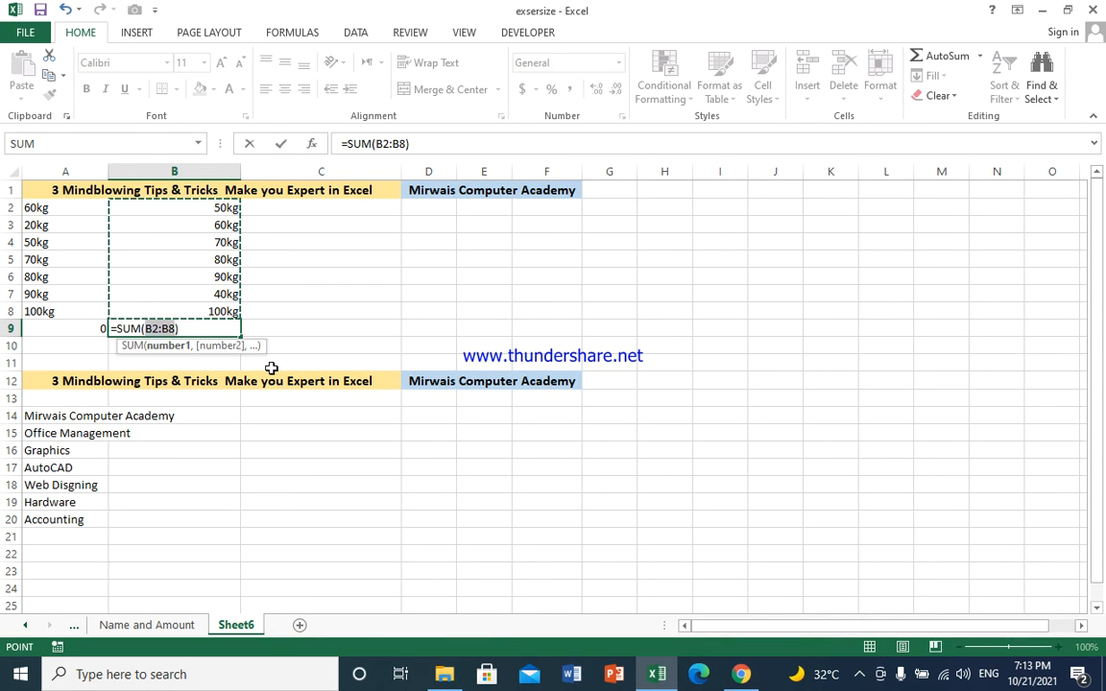
key(Return)
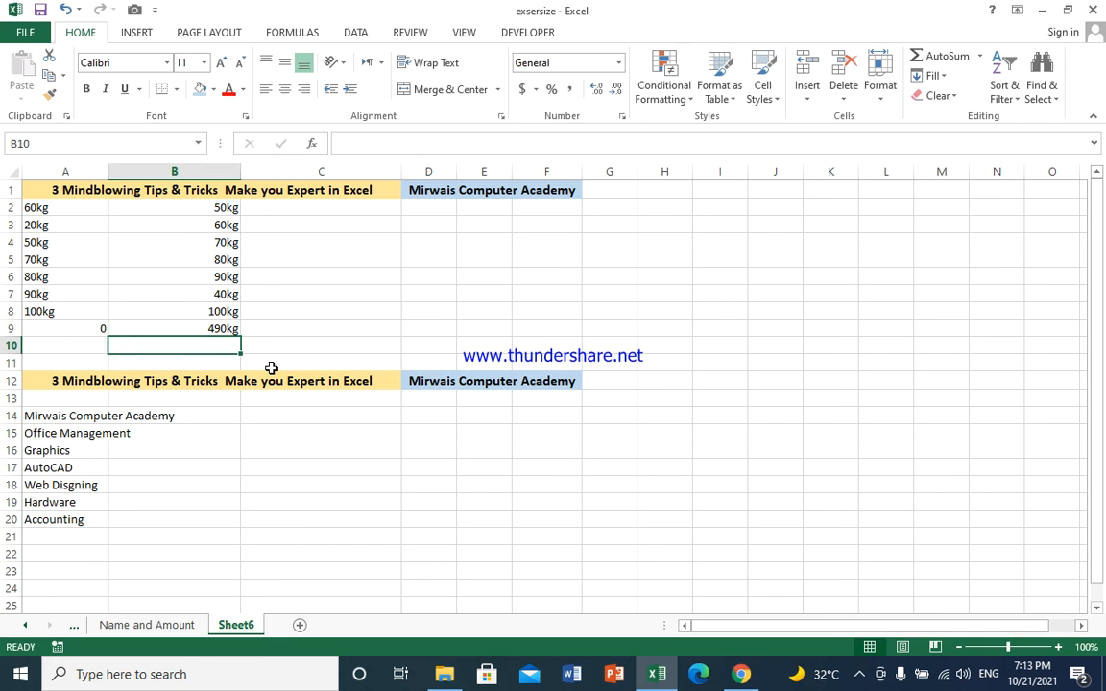
click(231, 326)
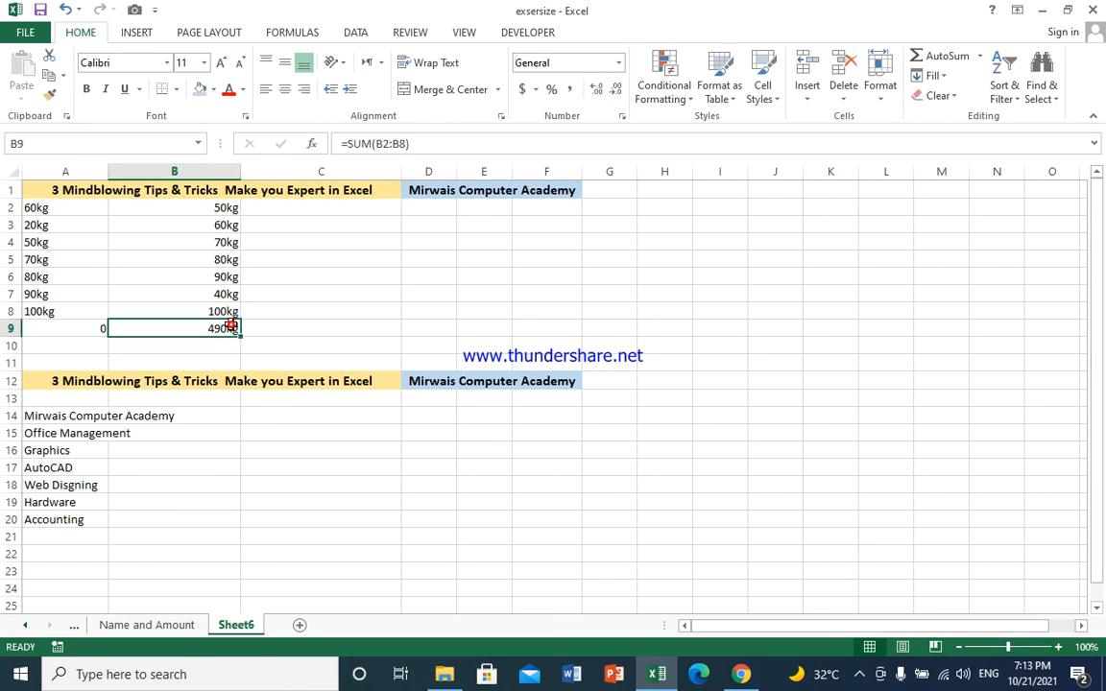
click(74, 326)
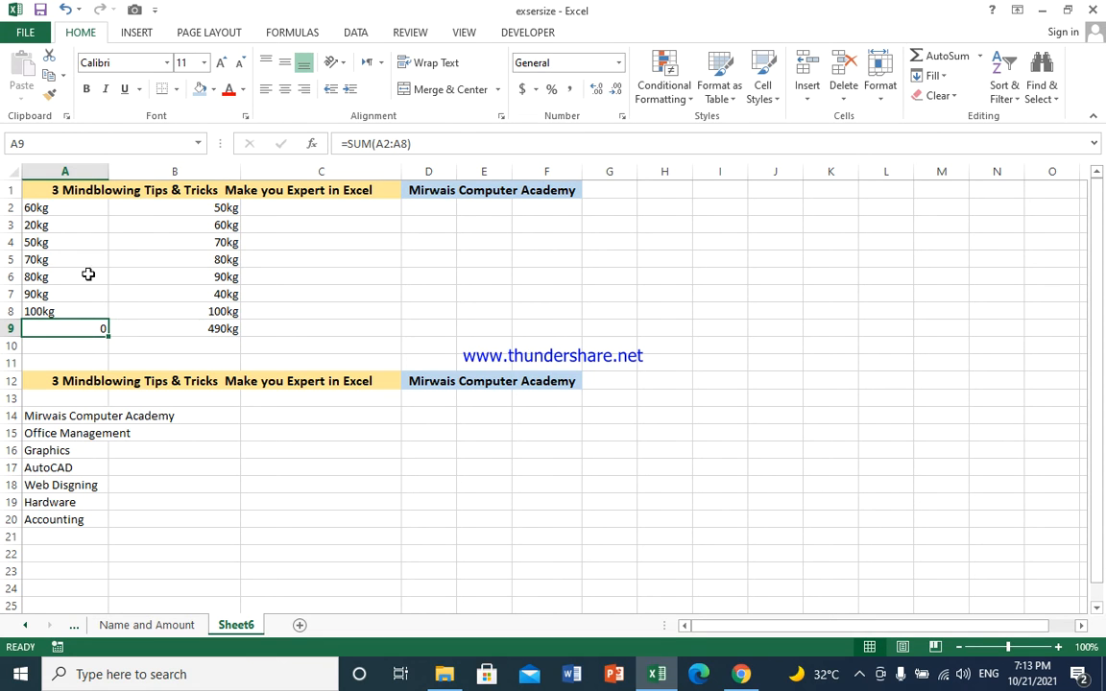
click(168, 205)
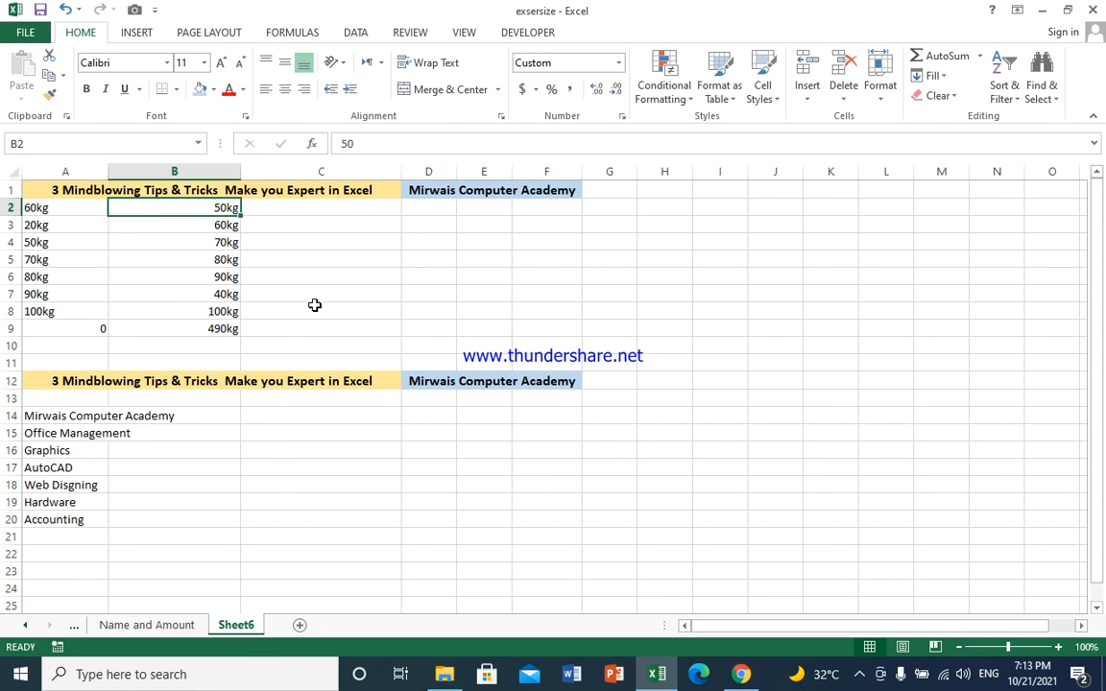
click(66, 429)
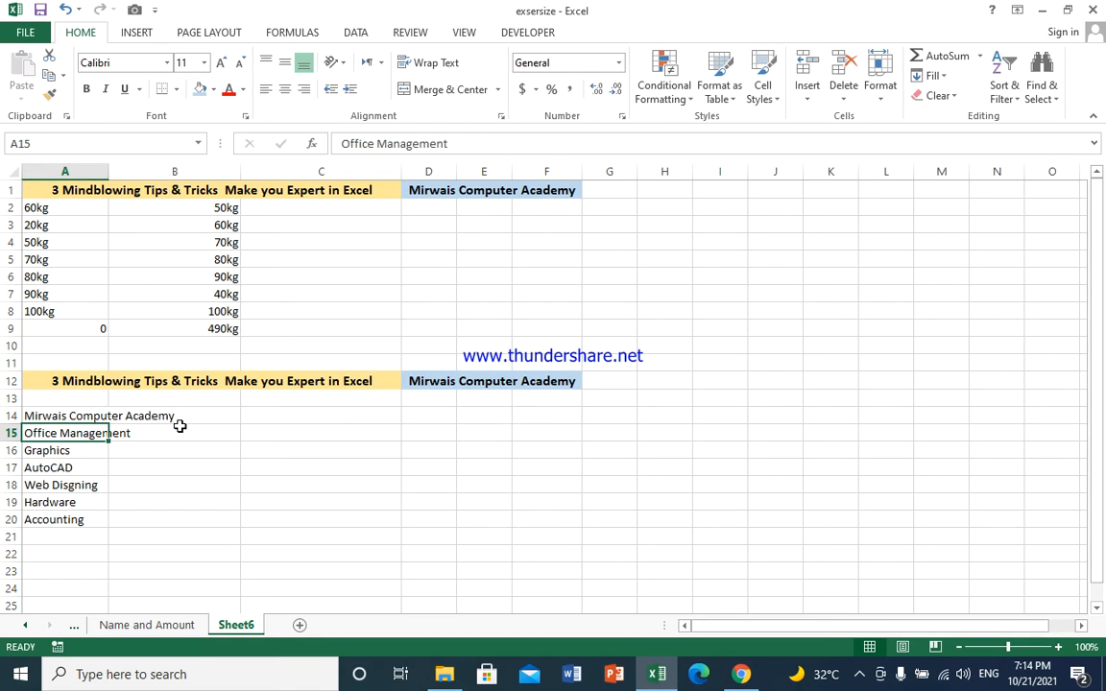
Step: Set A14:A20's horizontal alignment to Center Across Selection in Format Cells
drag(44, 416, 96, 526)
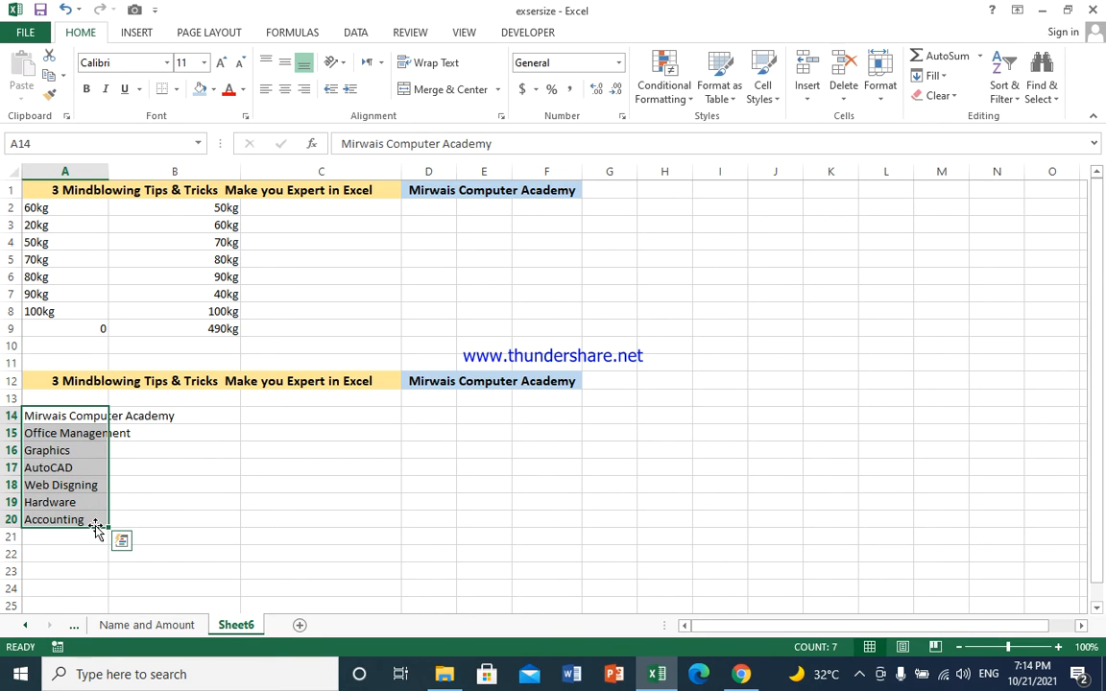
click(55, 413)
drag(55, 414, 116, 529)
drag(37, 425, 67, 490)
drag(55, 414, 79, 519)
click(621, 115)
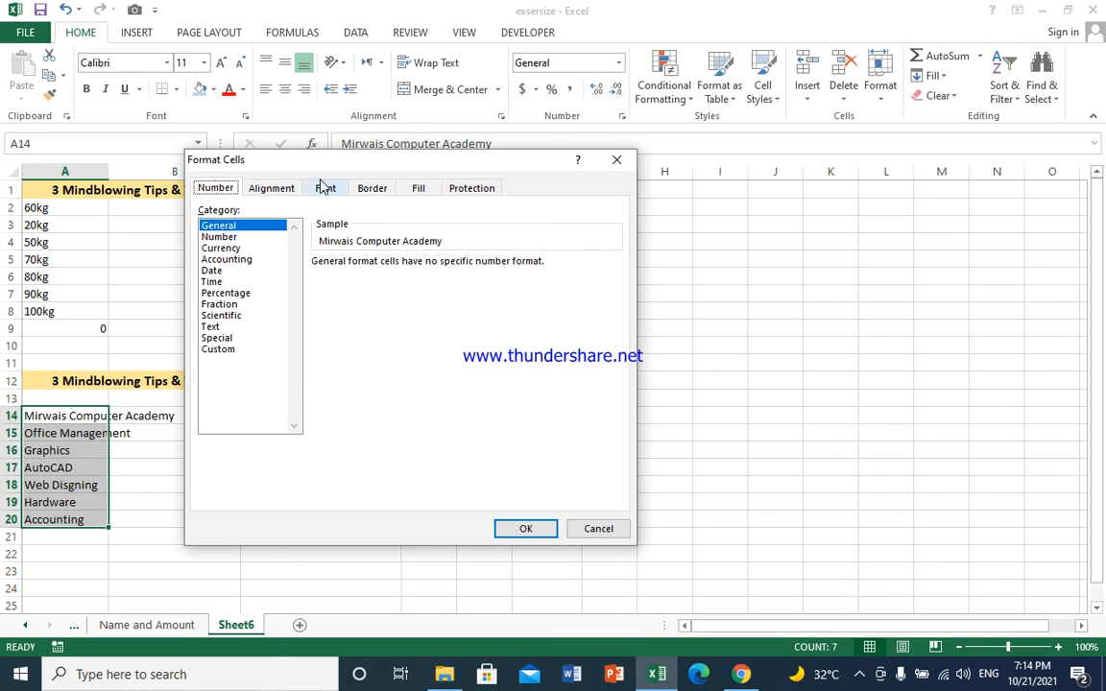
click(268, 188)
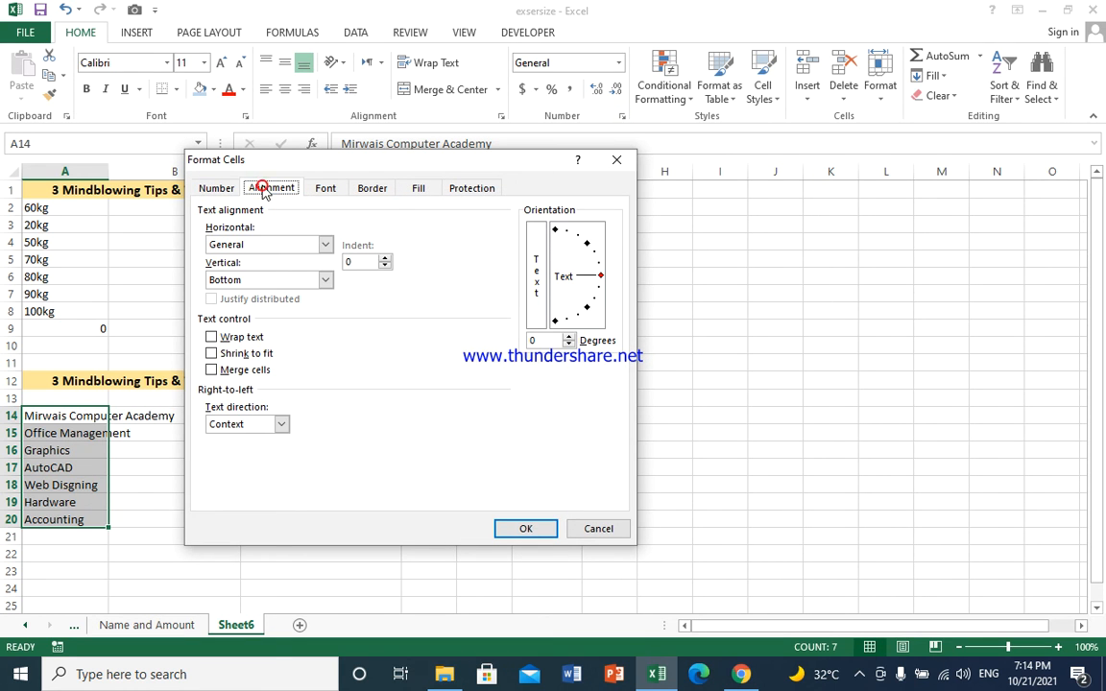
click(326, 246)
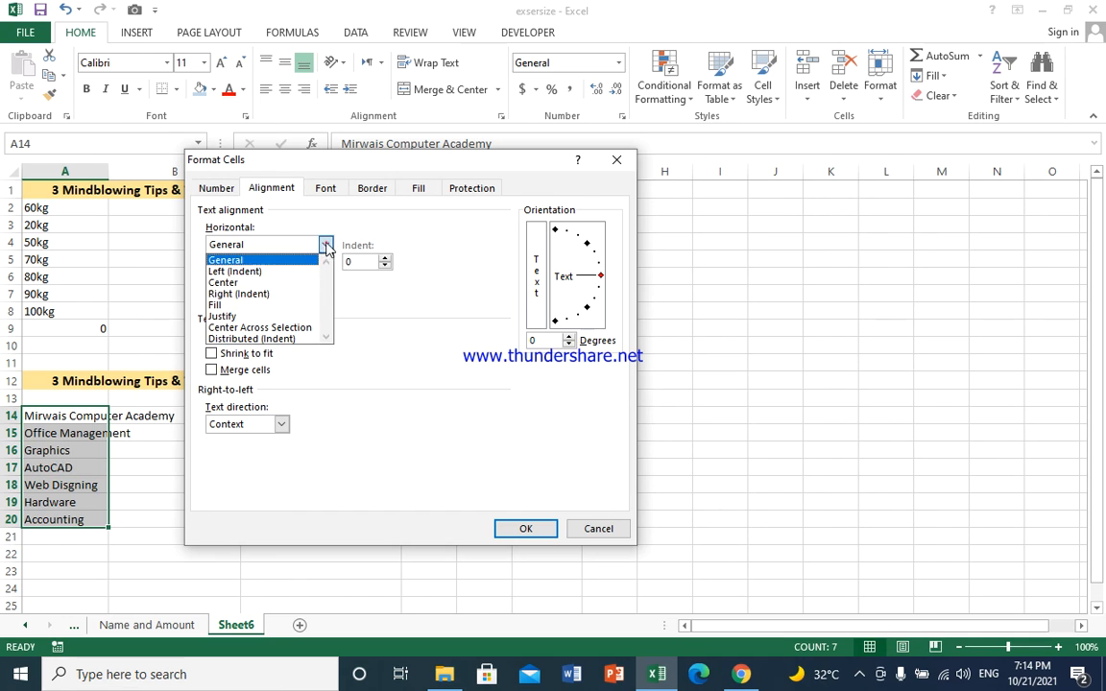
click(283, 329)
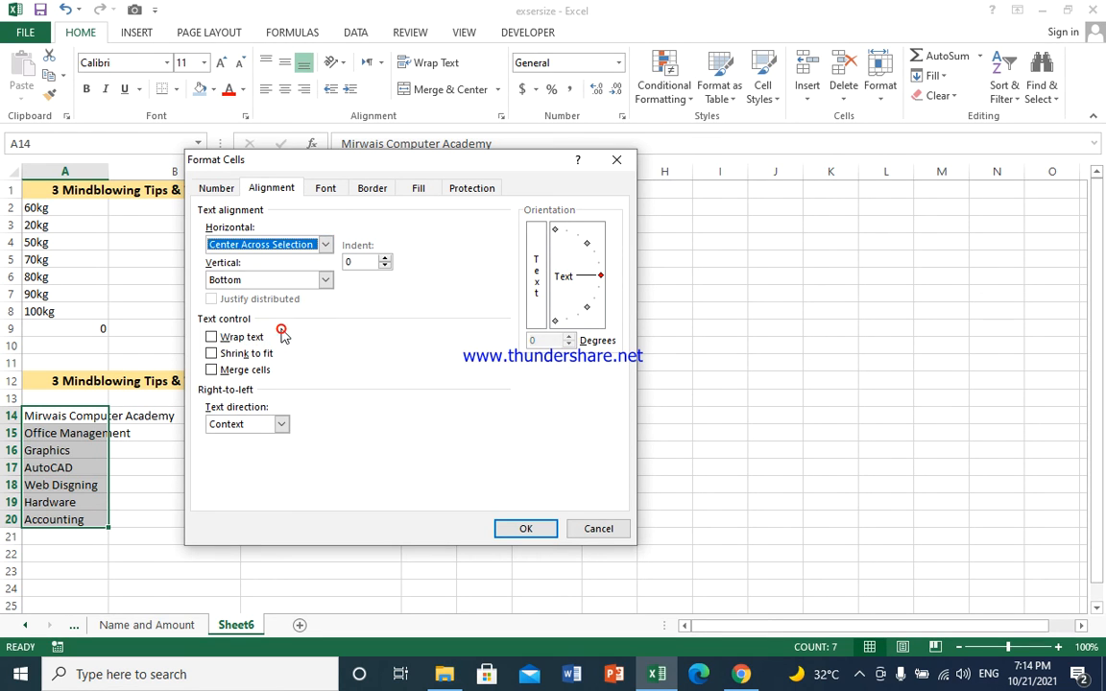
click(526, 529)
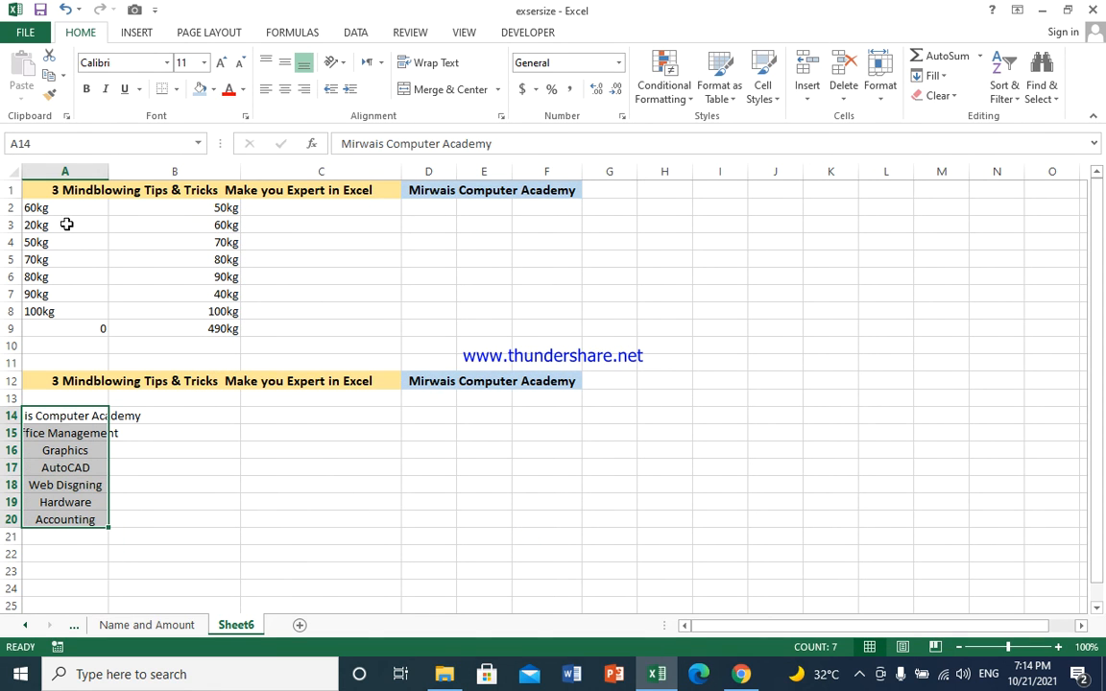
Step: AutoFit column A so Mirwais Computer Academy fits fully, then select C16
double_click(106, 172)
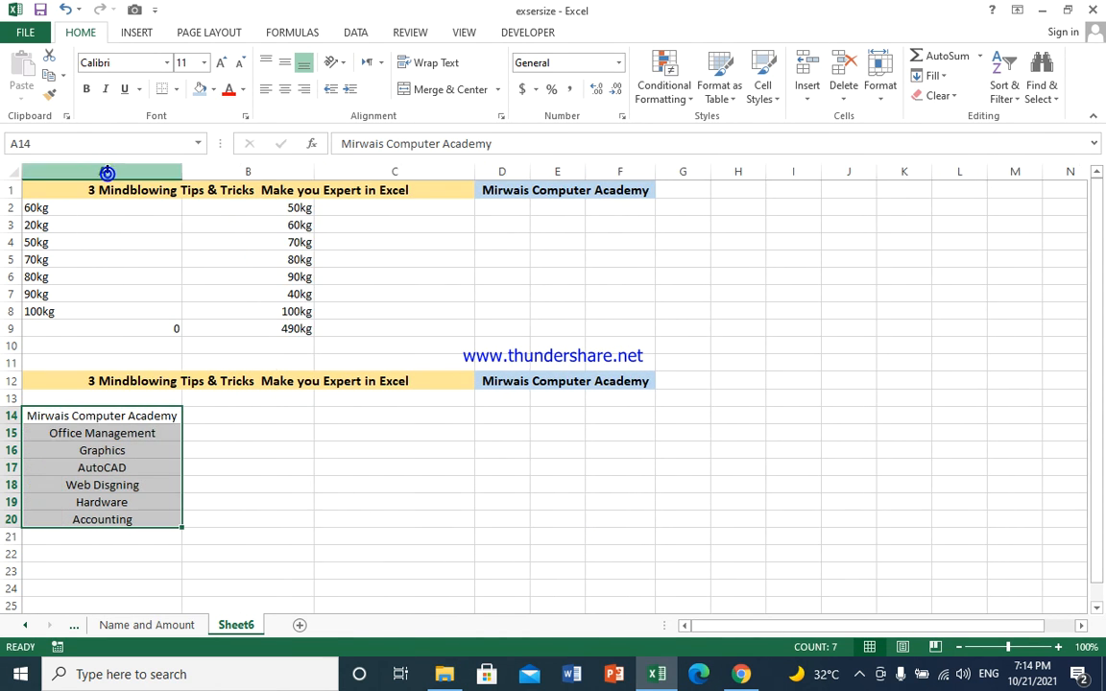
click(165, 447)
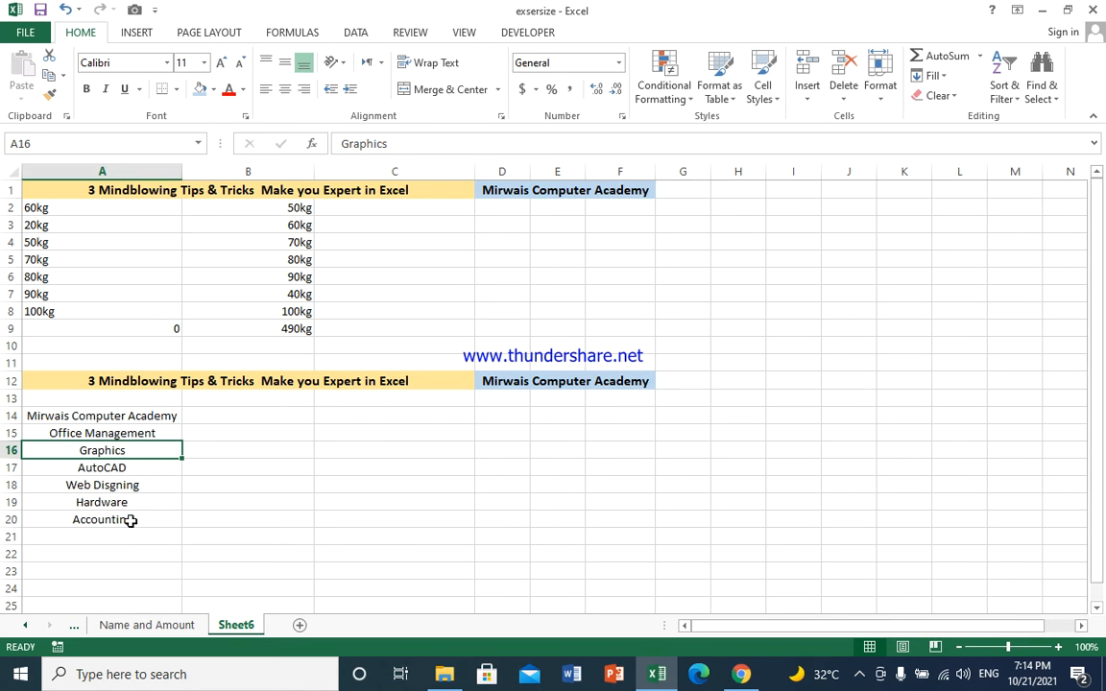
scroll(339, 519, down, 1)
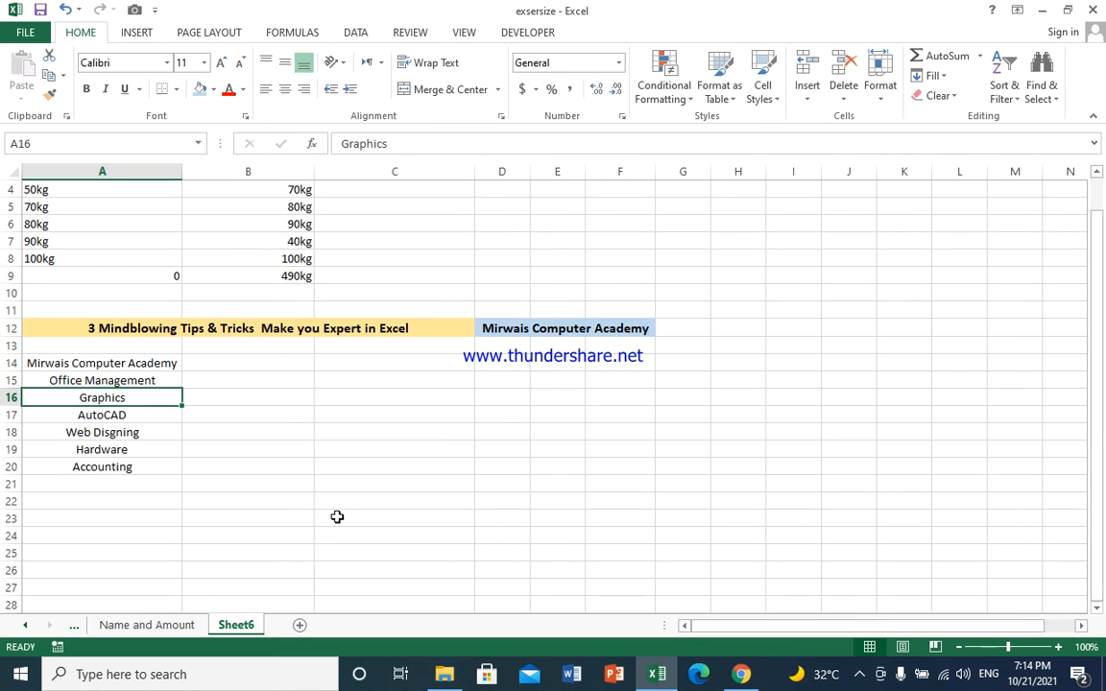
scroll(318, 492, down, 1)
scroll(319, 492, up, 2)
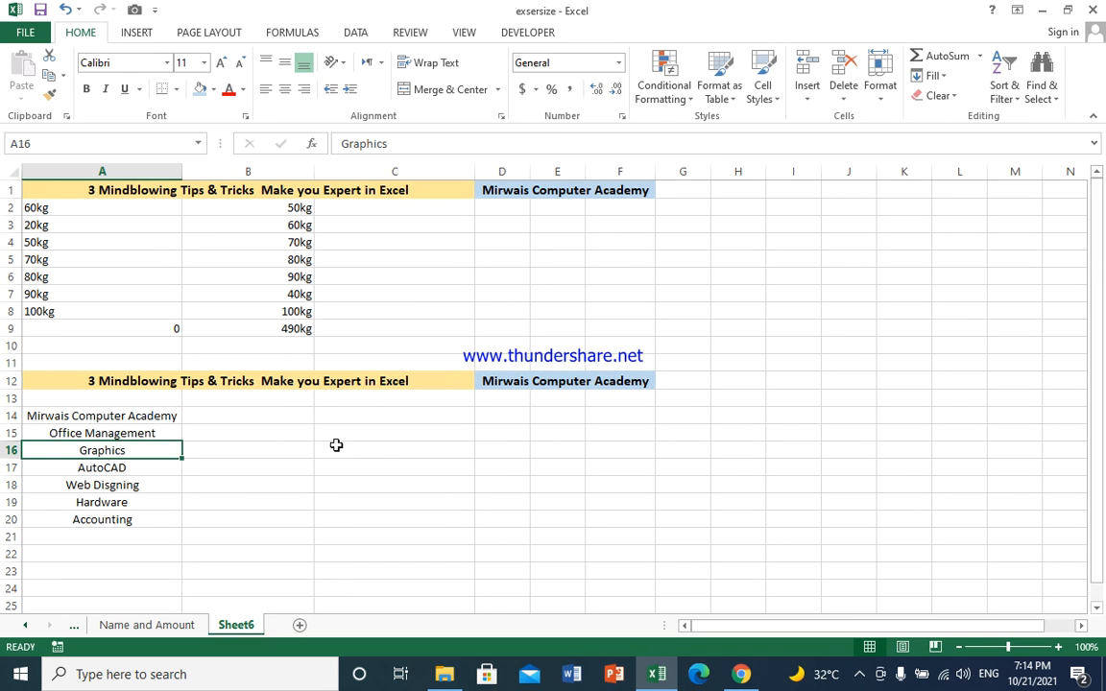
click(380, 450)
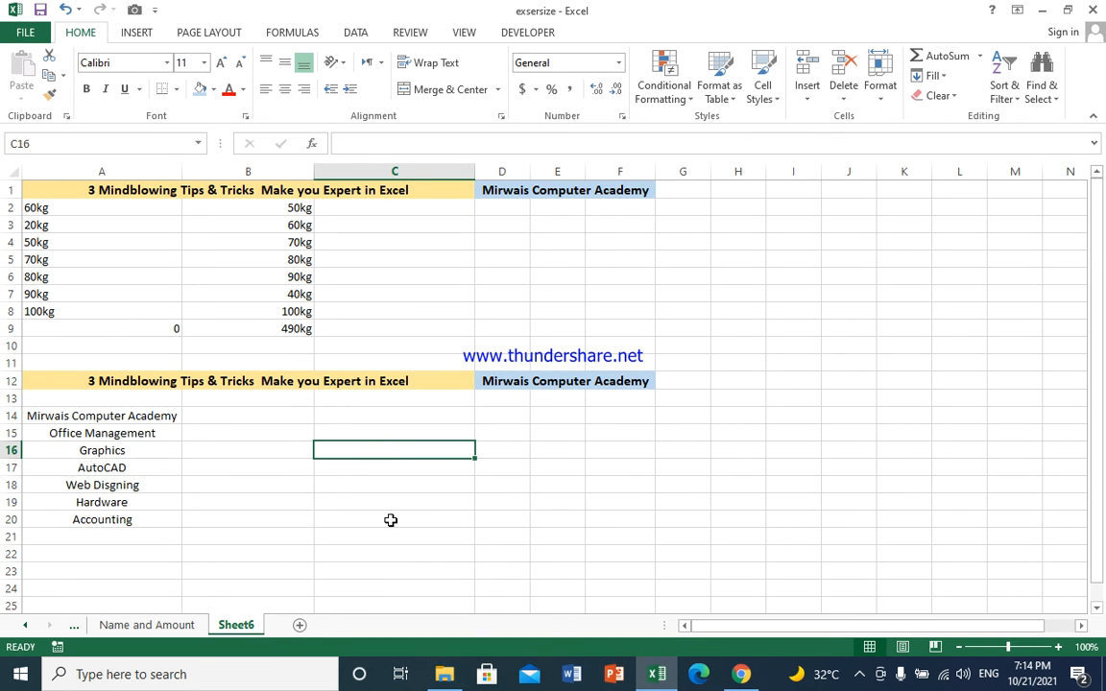
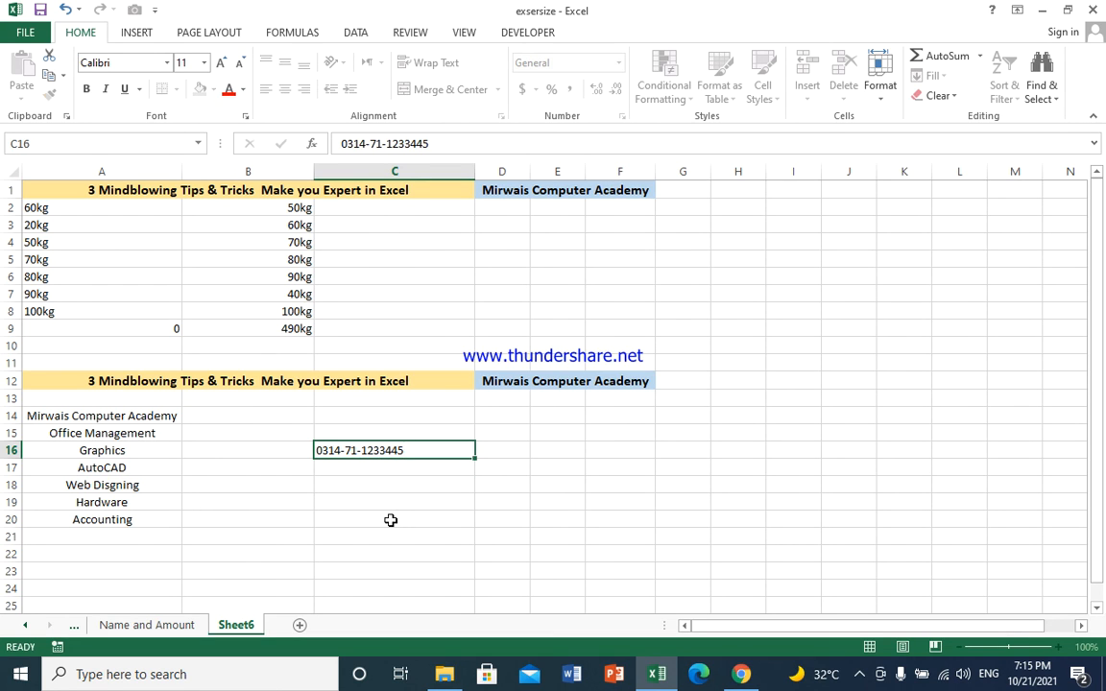
key(Return)
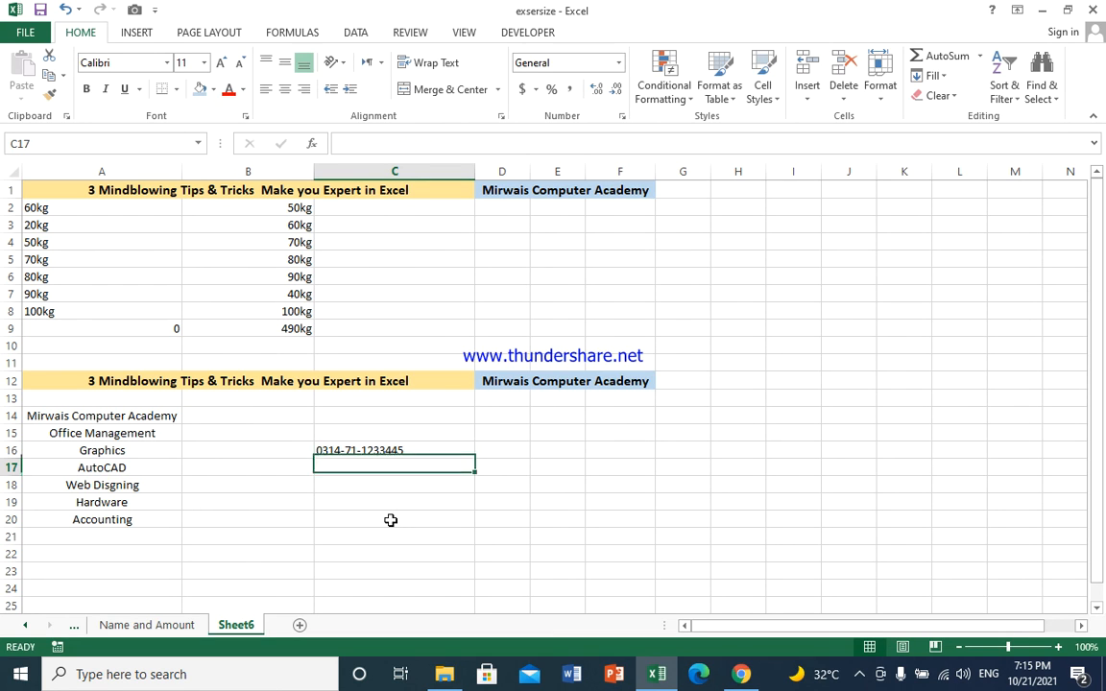
key(Up)
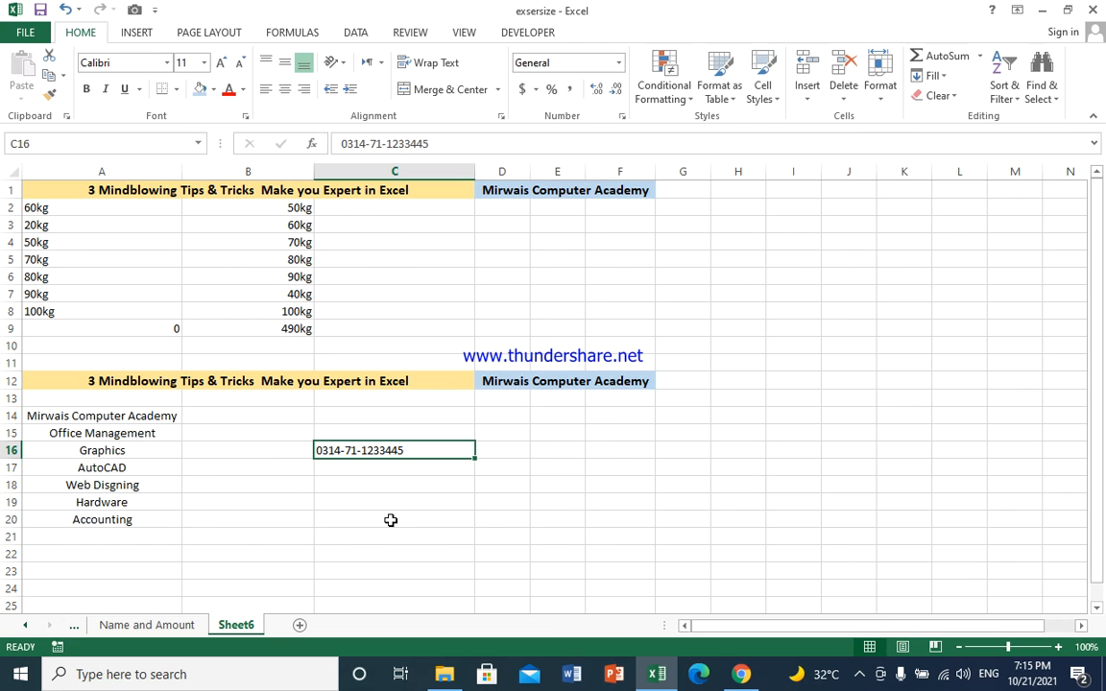
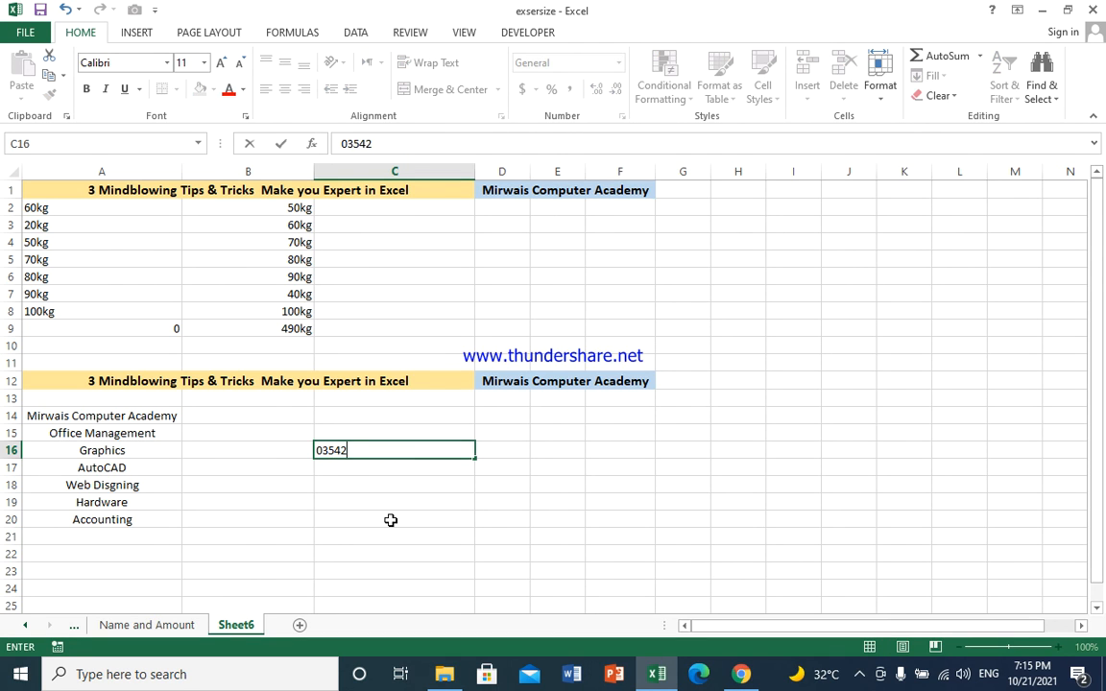
key(Return)
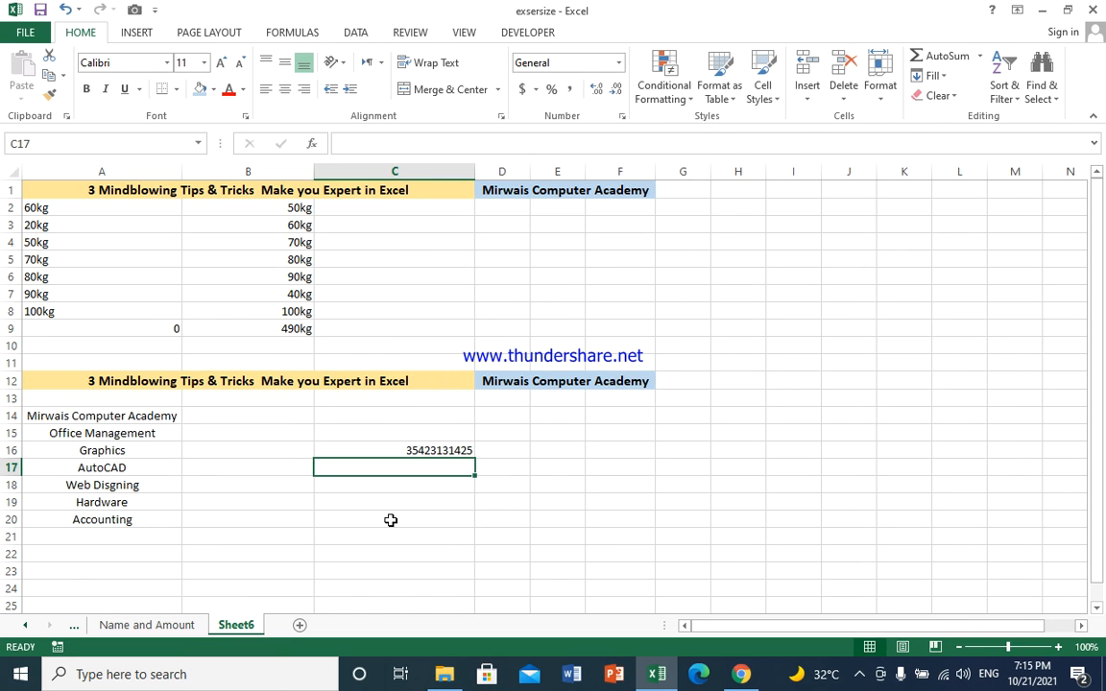
key(Up)
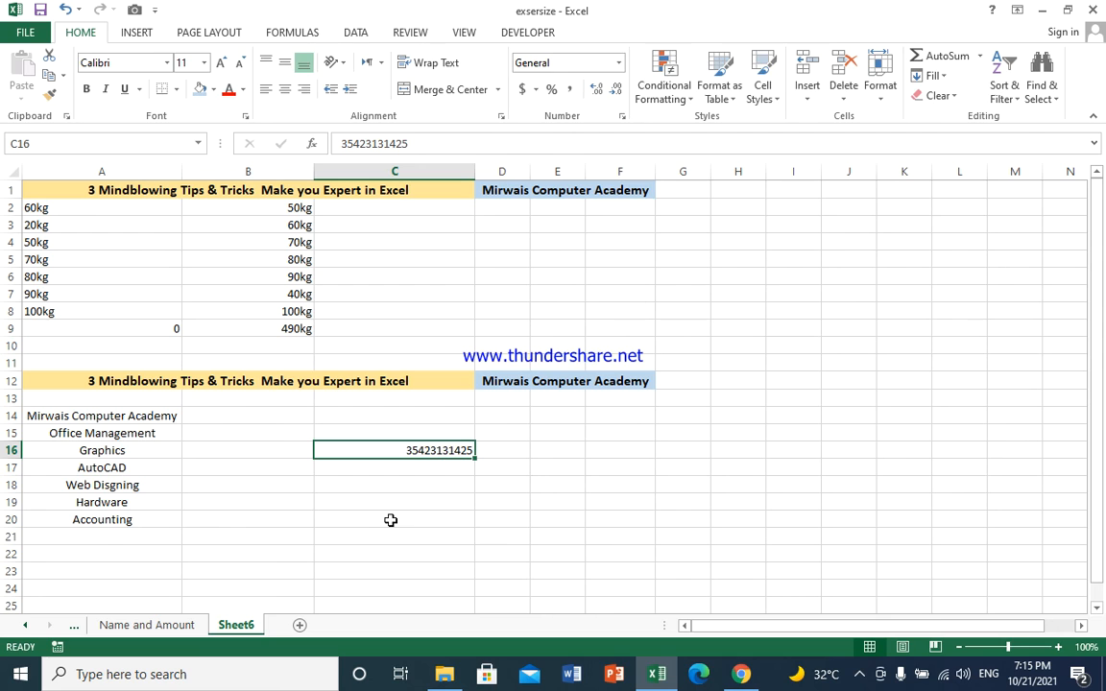
key(Return)
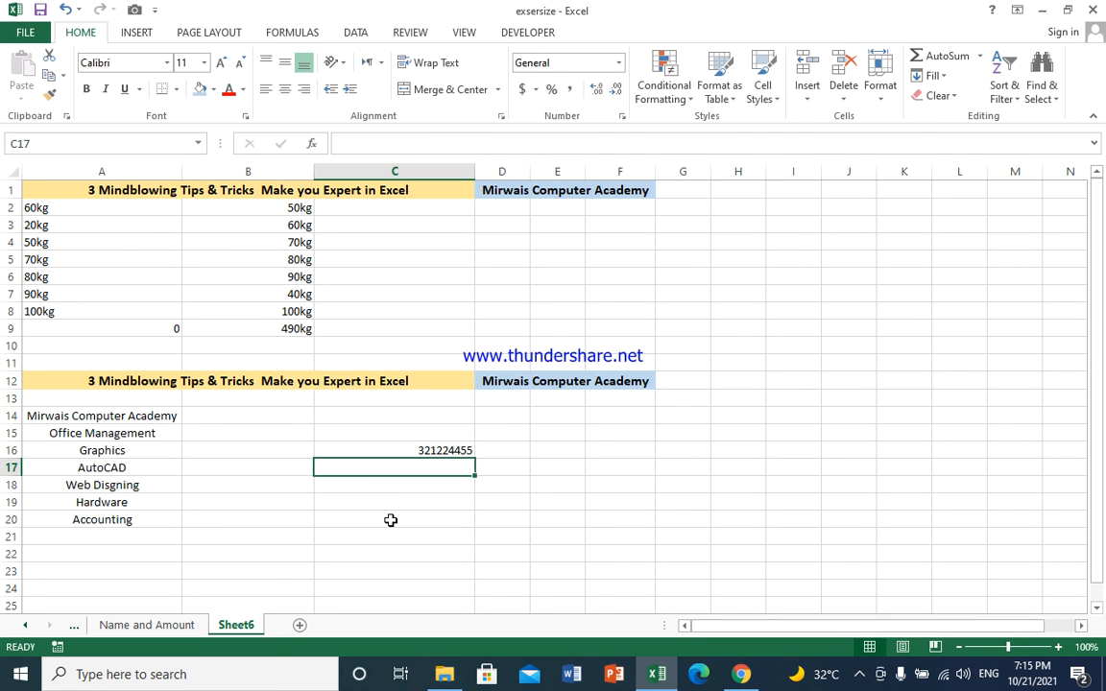
key(Up)
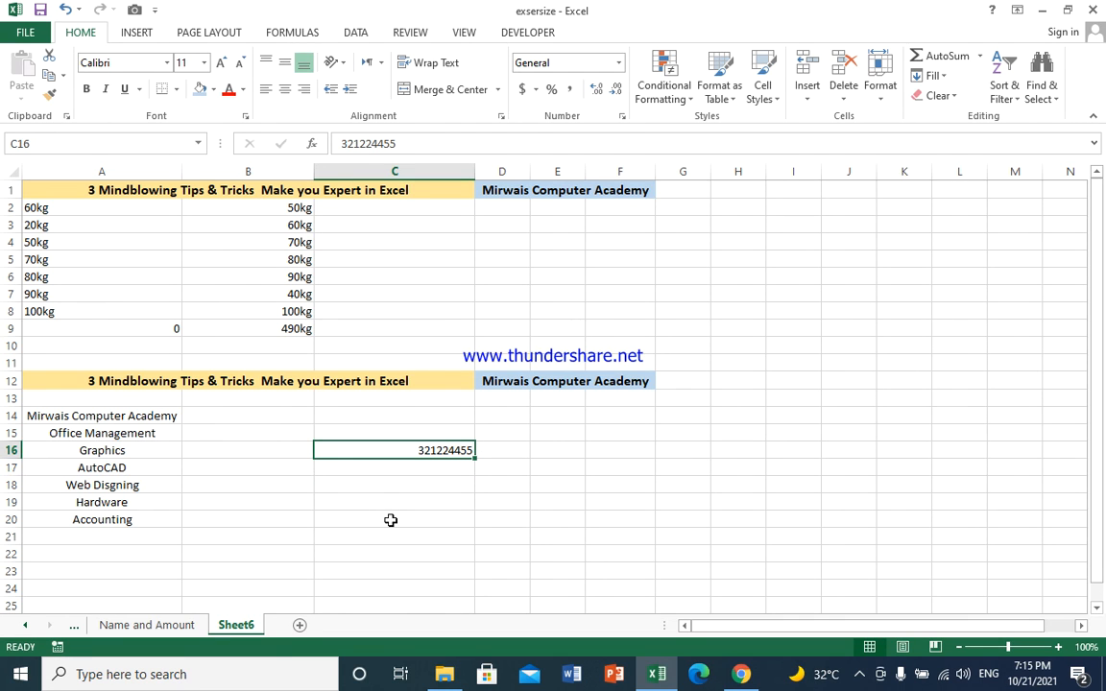
key(Delete)
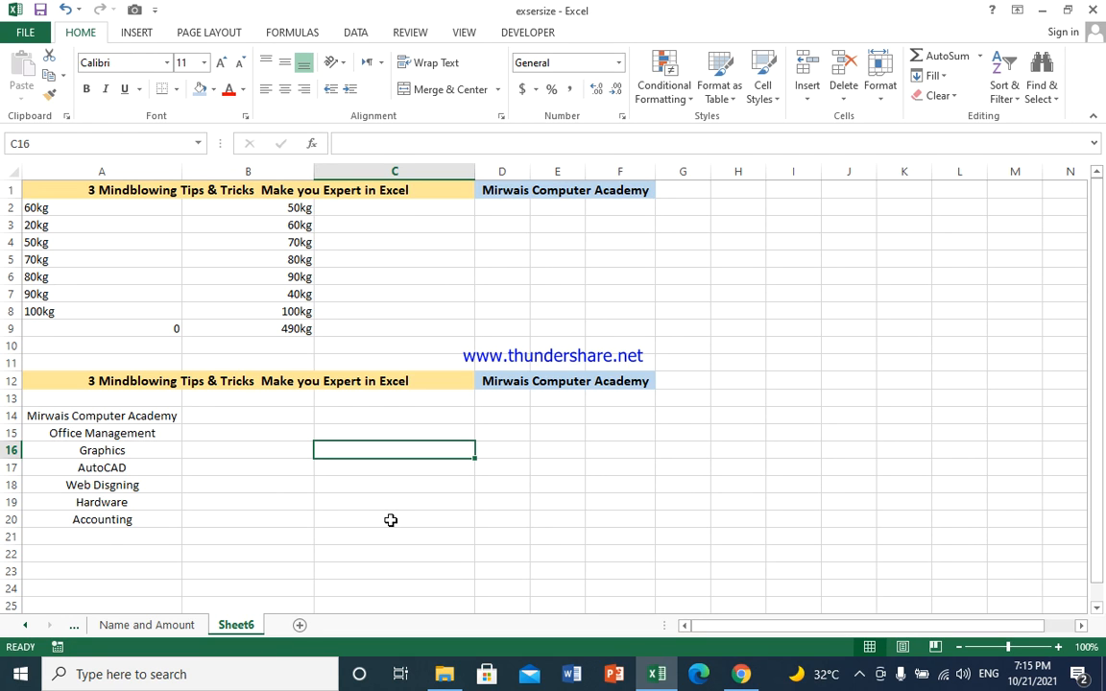
Step: Enter '03123456 in C16 so it is stored as text with its leading zero
text(')
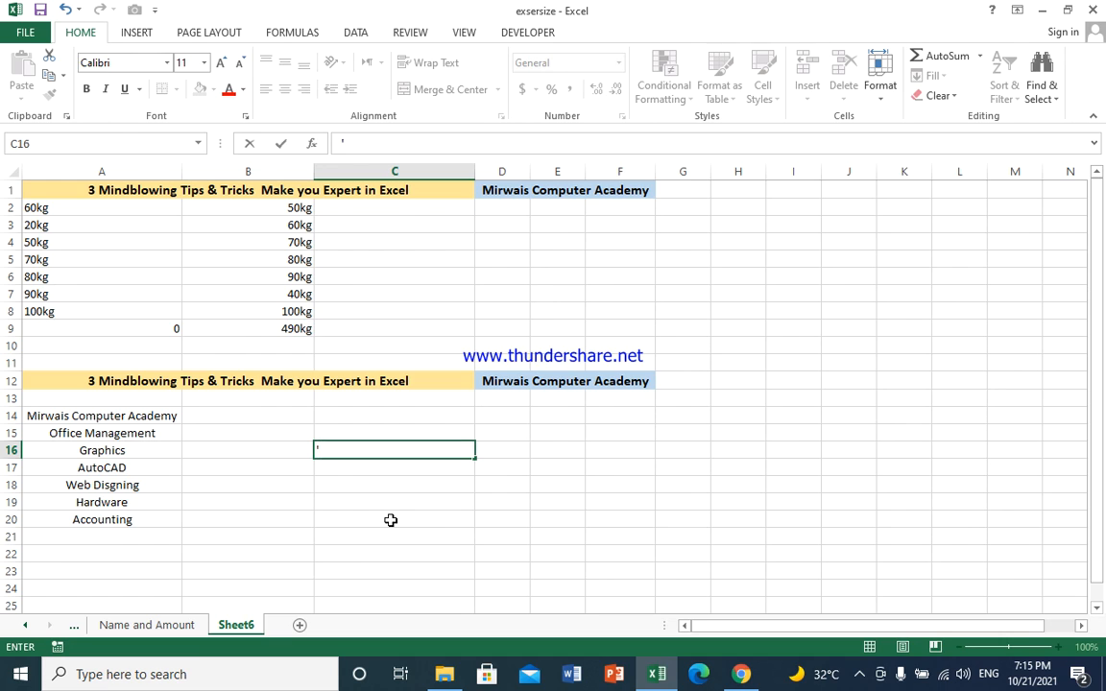
text(03123456)
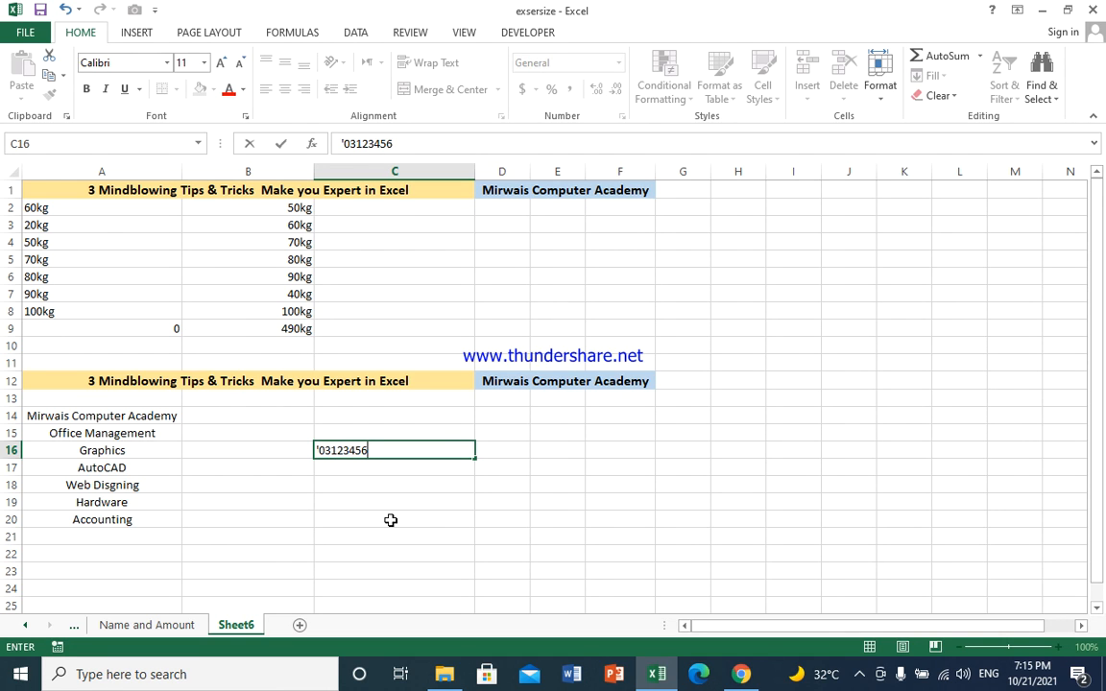
key(Return)
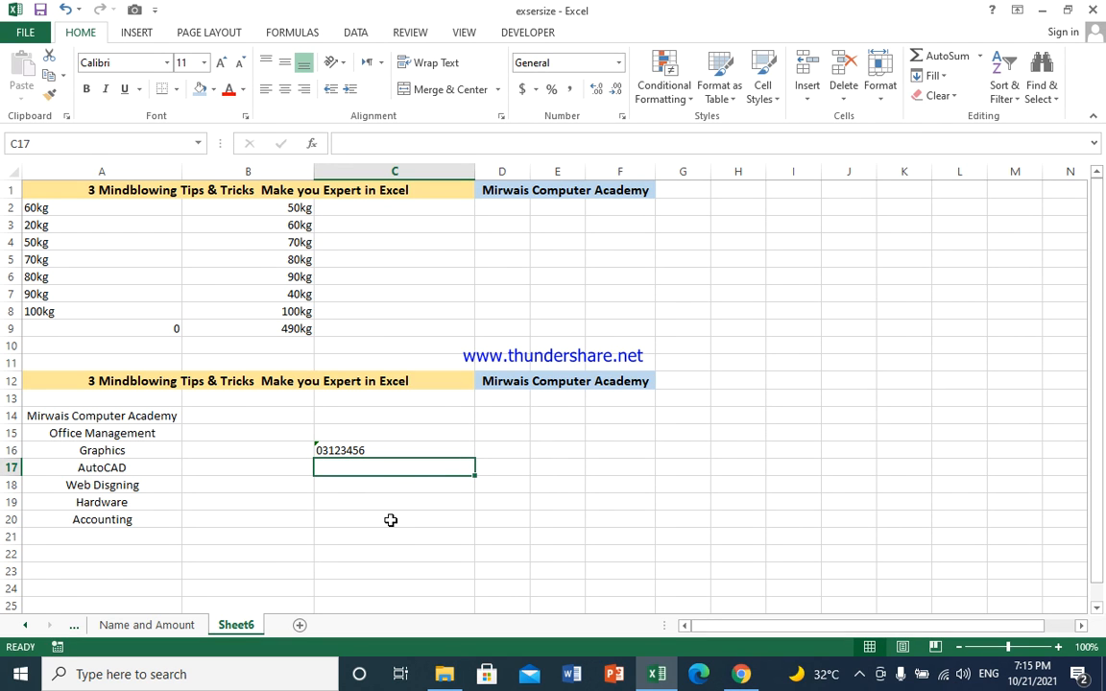